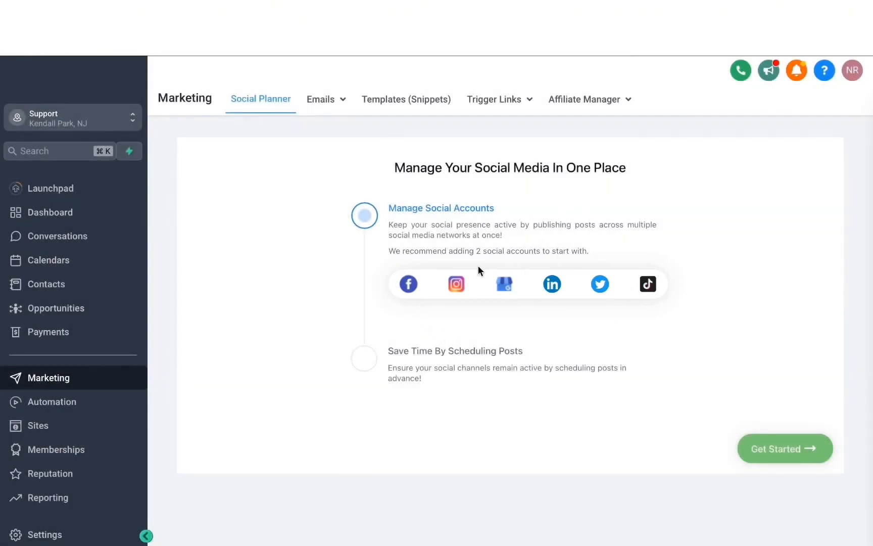
Start connecting Facebook to the social planner and add the second listed page.
left_click(409, 287)
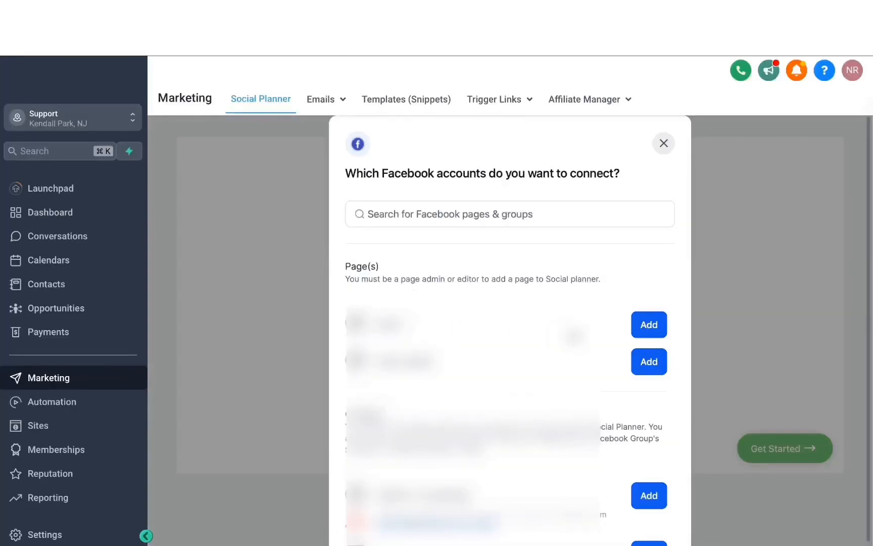
left_click(640, 362)
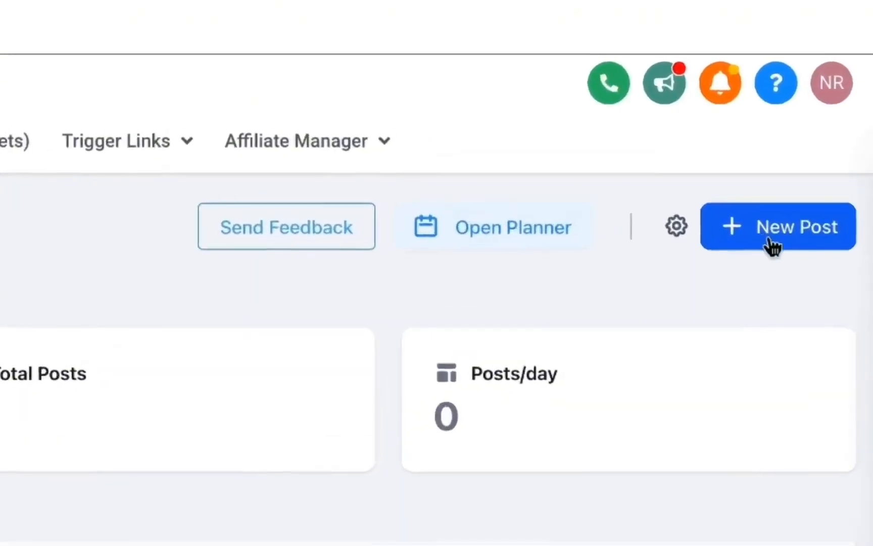
Create a new social post and target the American Hair Co. account and both Mavix Digital accounts, Facebook and LinkedIn.
left_click(820, 148)
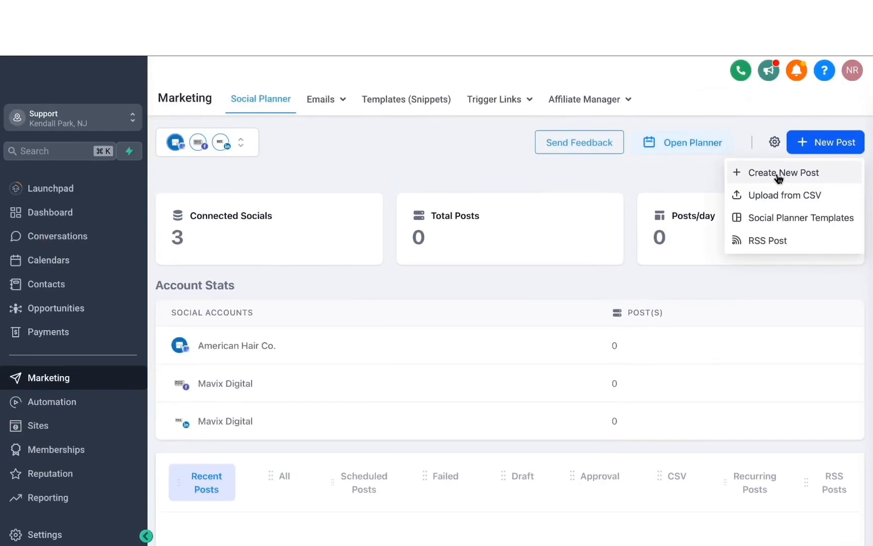
left_click(778, 174)
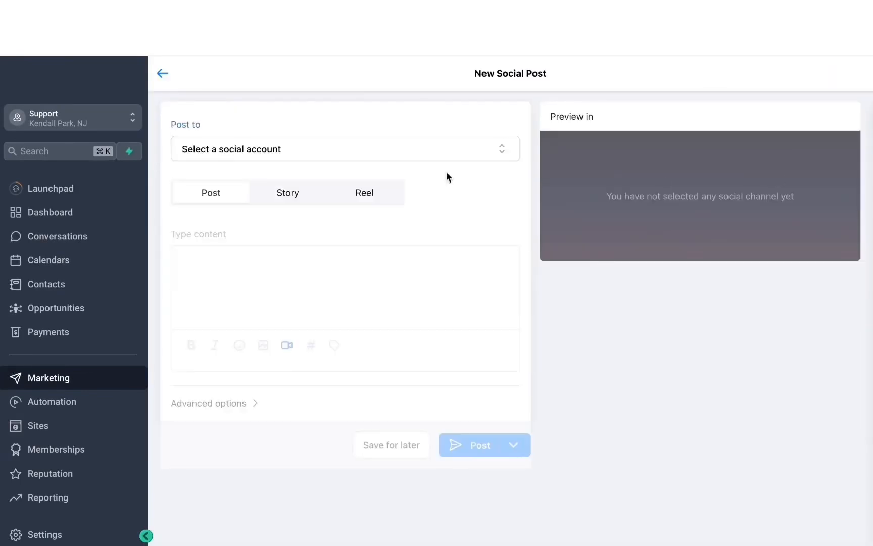
left_click(297, 159)
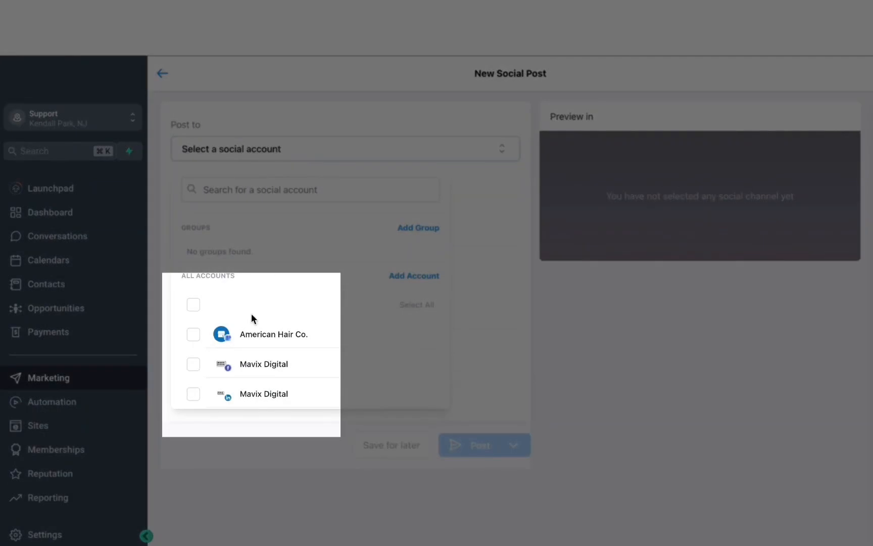
left_click(193, 336)
left_click(192, 367)
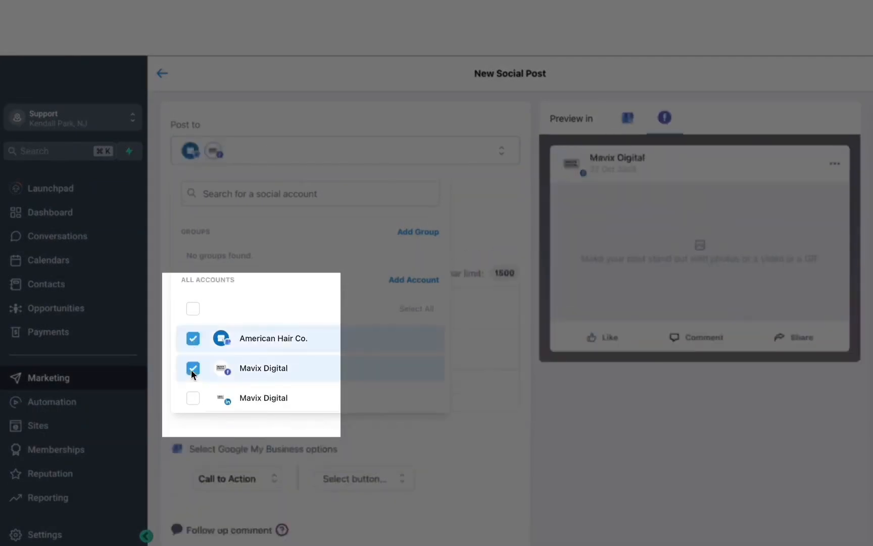
left_click(192, 399)
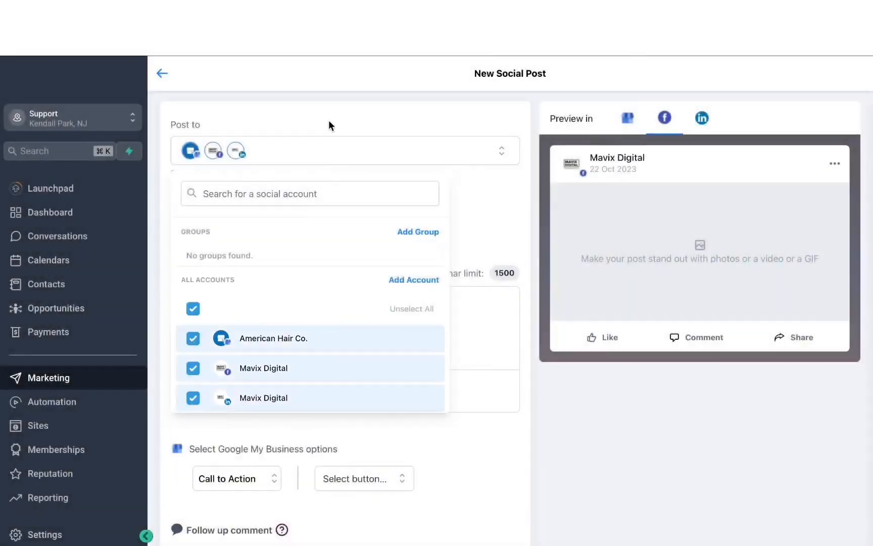
left_click(296, 150)
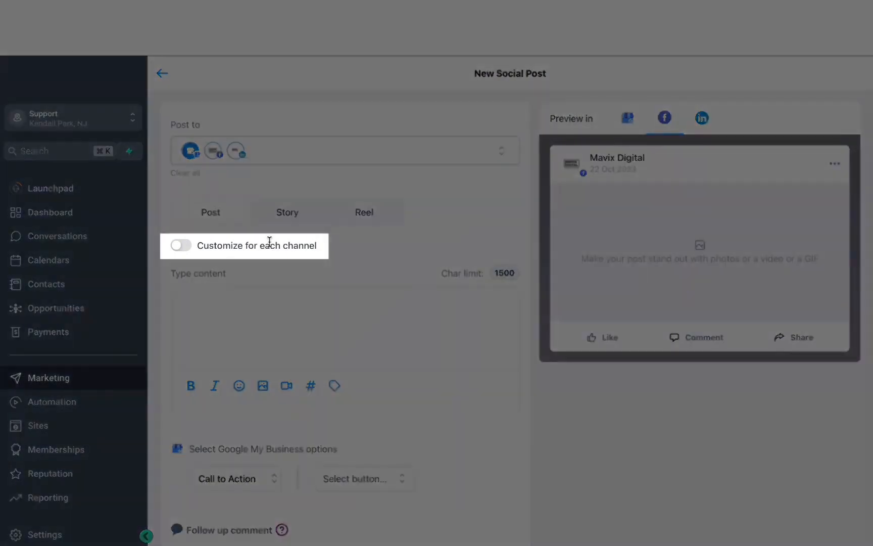
Enable per-channel customization, look through the Google, Facebook and LinkedIn versions, and disable the customization again.
left_click(181, 246)
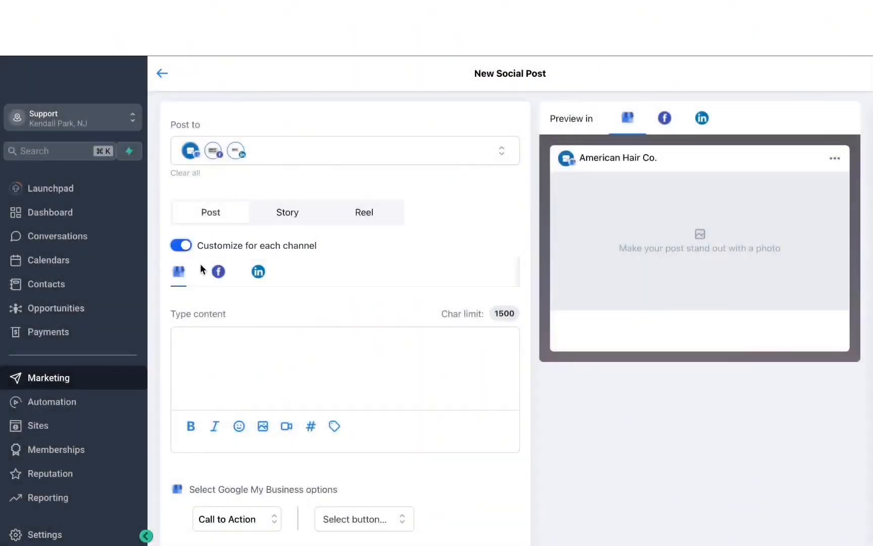
left_click(216, 273)
left_click(180, 273)
left_click(261, 277)
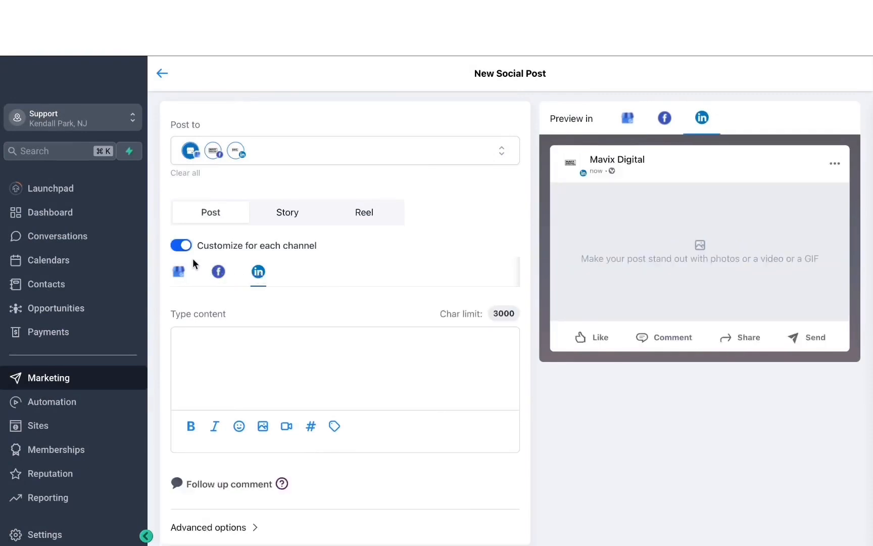
left_click(181, 247)
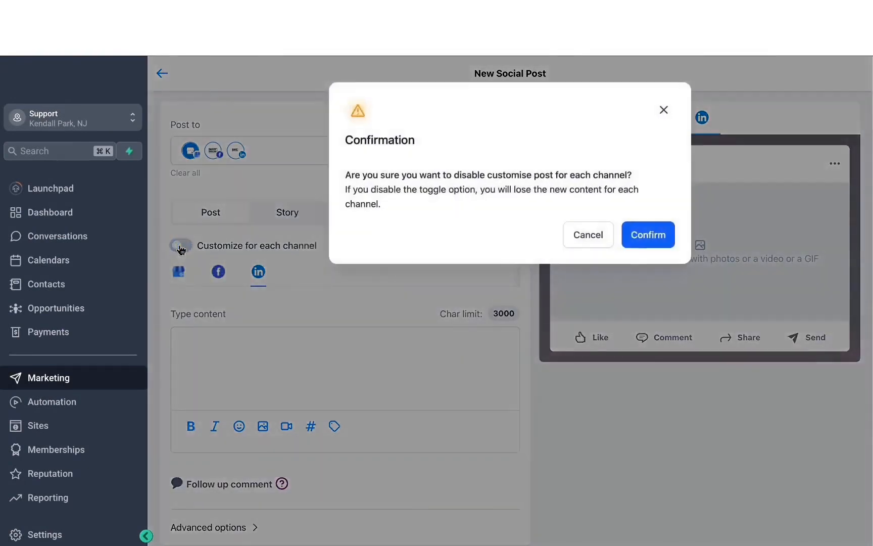
left_click(658, 242)
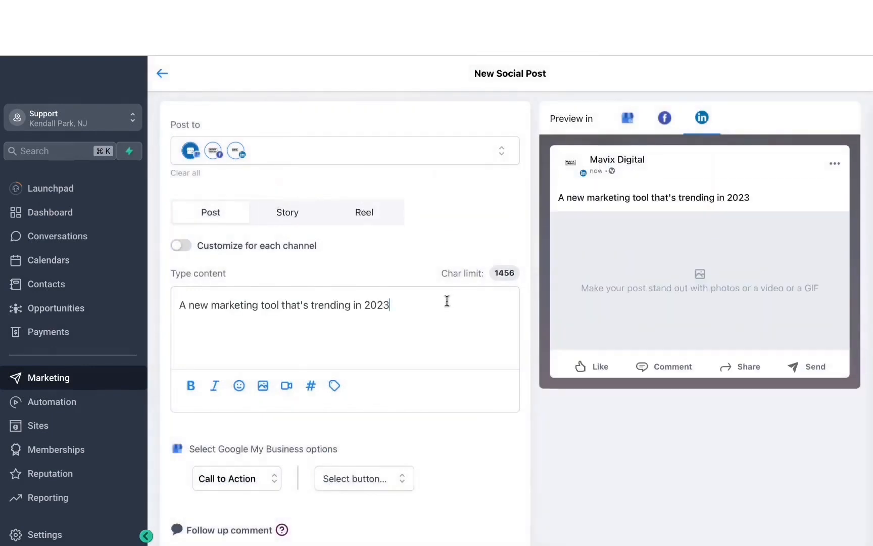
Add a grinning-face emoji at the end of the post text "A new marketing tool that's trending in 2023".
left_click_drag(446, 301, 118, 305)
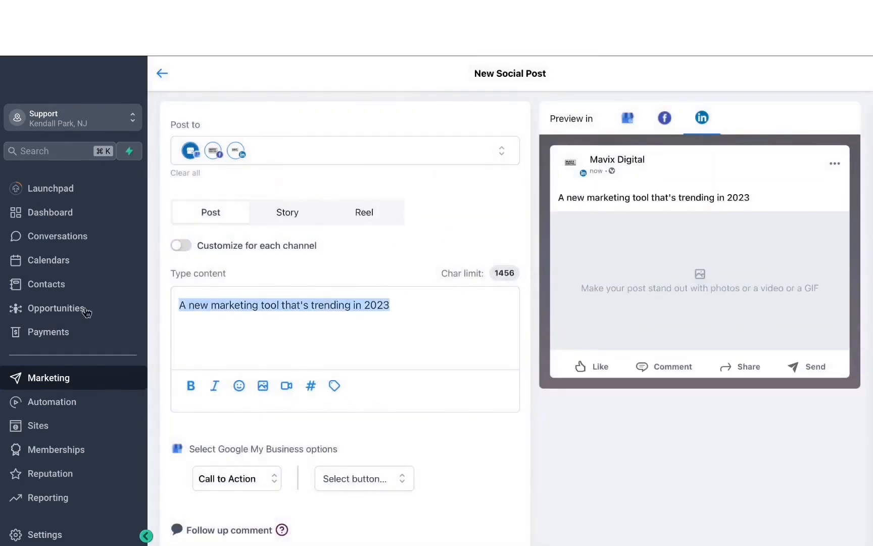
scroll(324, 351, "down", 1)
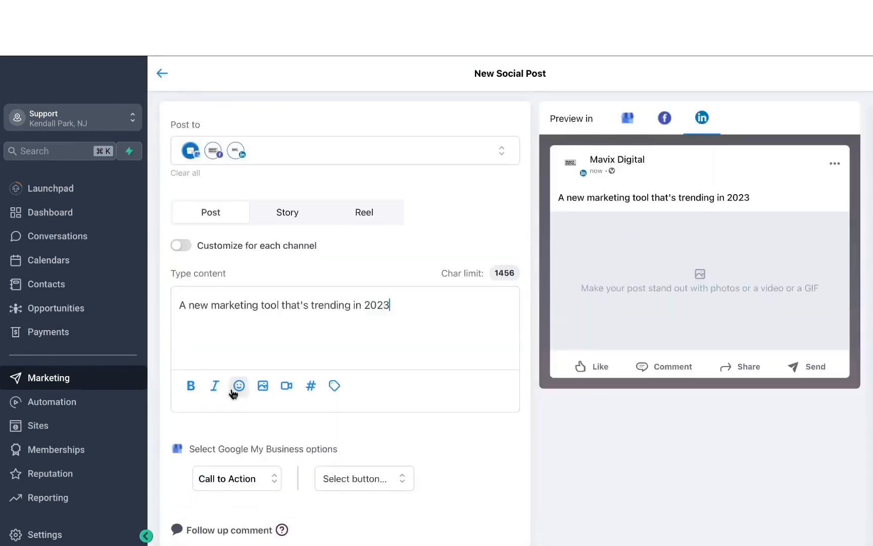
left_click(239, 386)
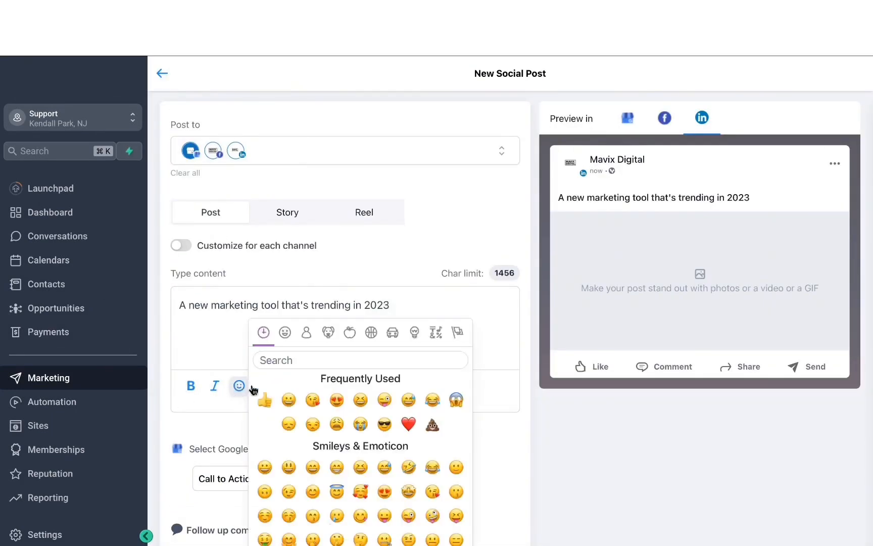
left_click(292, 397)
left_click(207, 357)
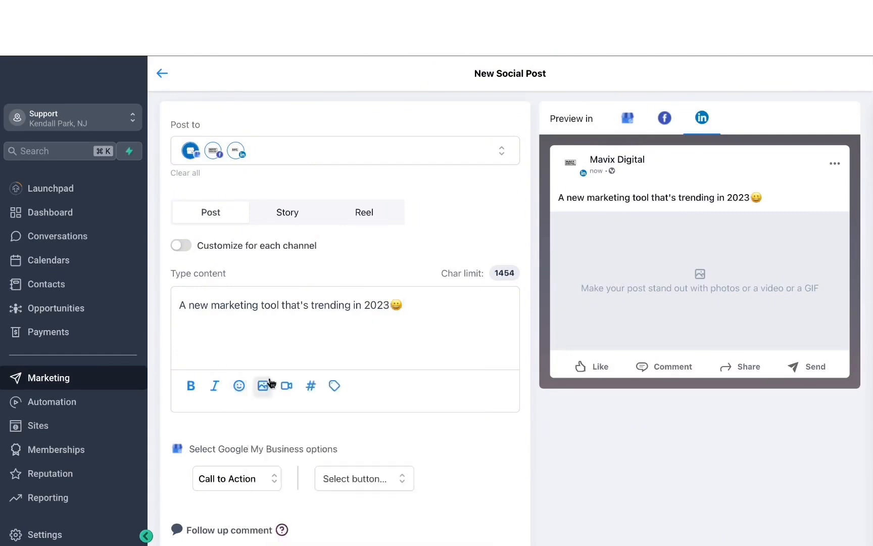
Attach Capture.PNG from the media library to the post and preview it for Facebook, LinkedIn and Google.
left_click(264, 386)
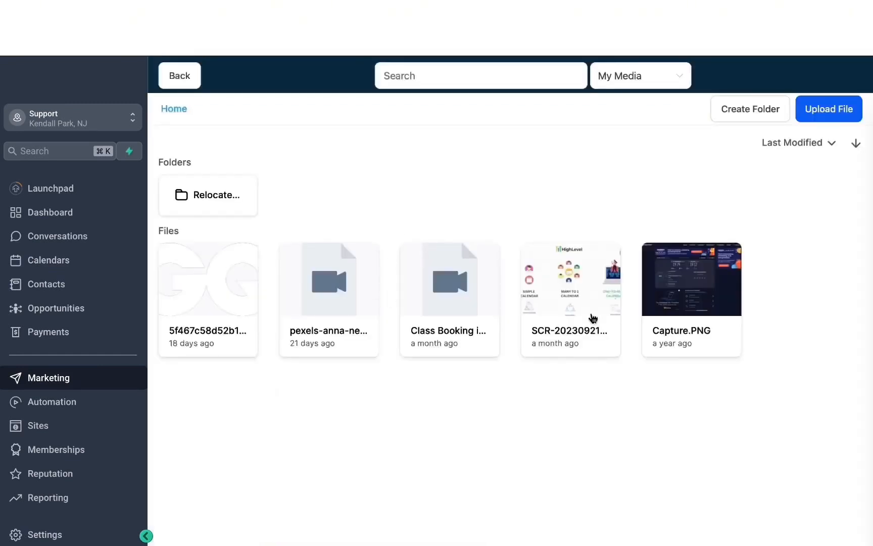
left_click(645, 300)
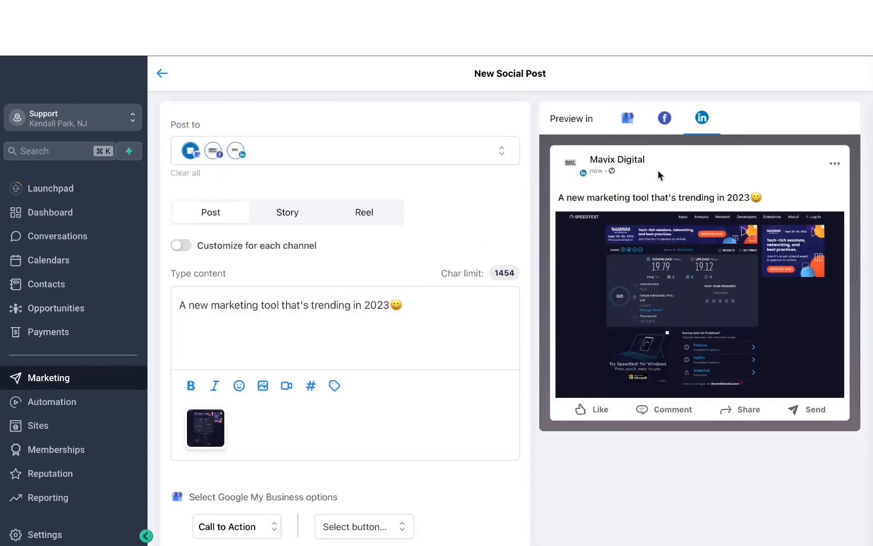
left_click(665, 124)
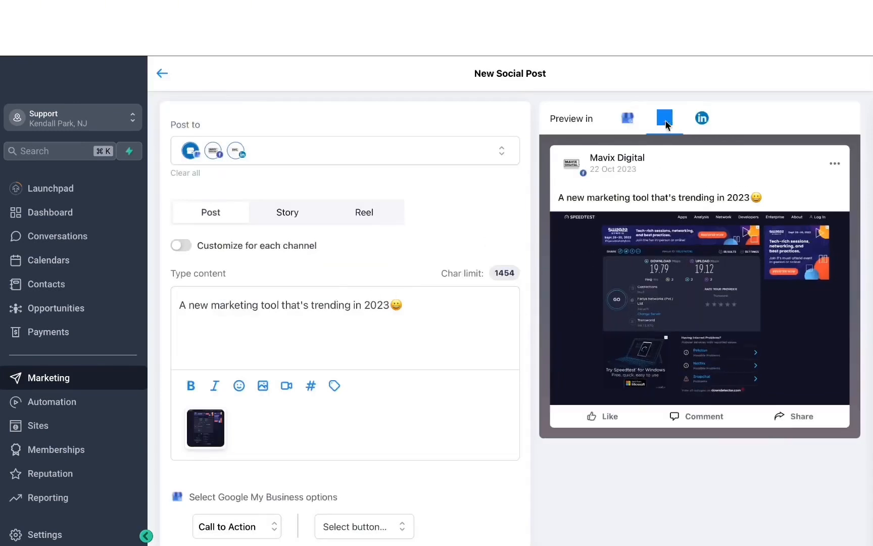
left_click(701, 121)
left_click(628, 121)
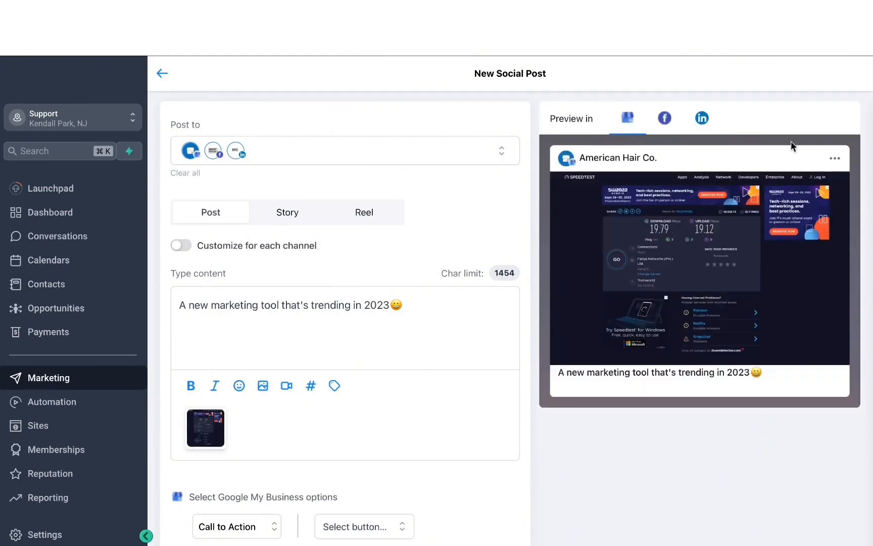
Keep Call to Action as the Google My Business option and set its button to Book.
scroll(484, 287, "down", 3)
left_click(272, 396)
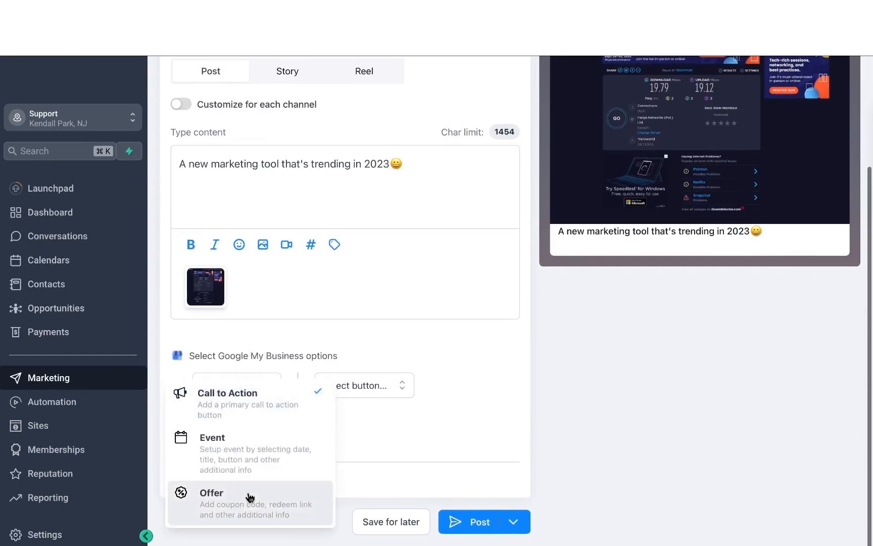
left_click(306, 397)
left_click(352, 384)
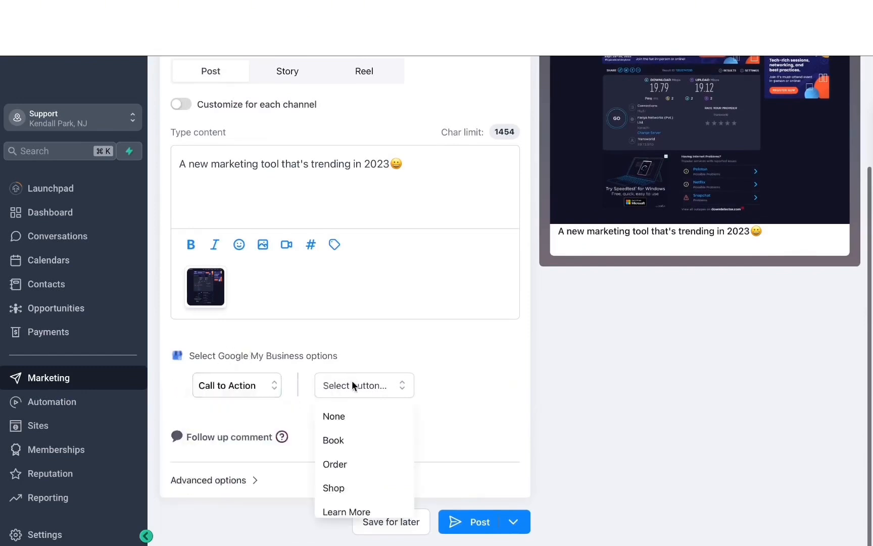
left_click(351, 437)
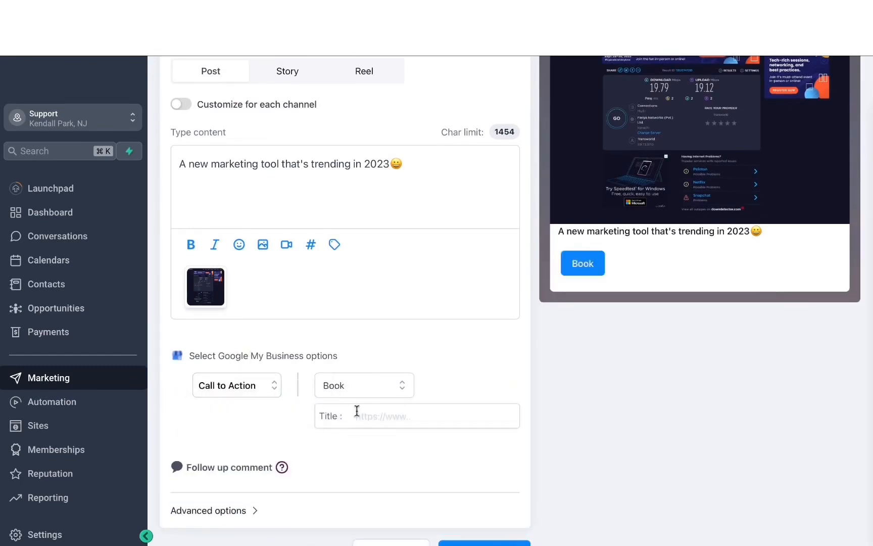
Look over the composed post and examine its publishing options, such as posting now, scheduling, approval and recurring posts.
scroll(396, 395, "up", 3)
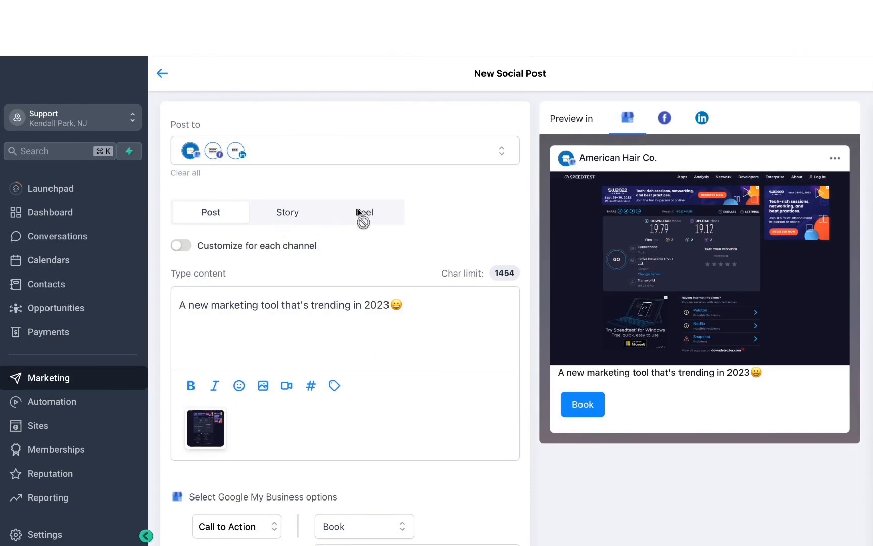
scroll(420, 506, "down", 5)
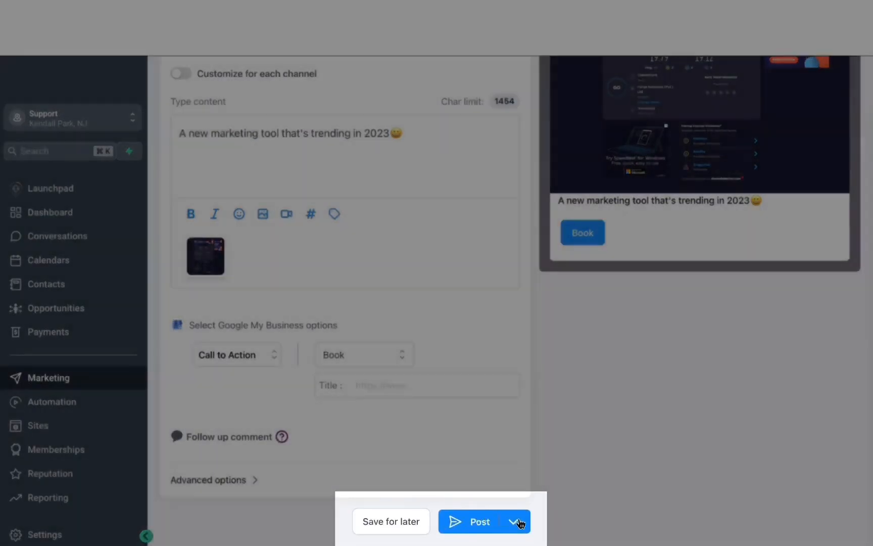
left_click(514, 521)
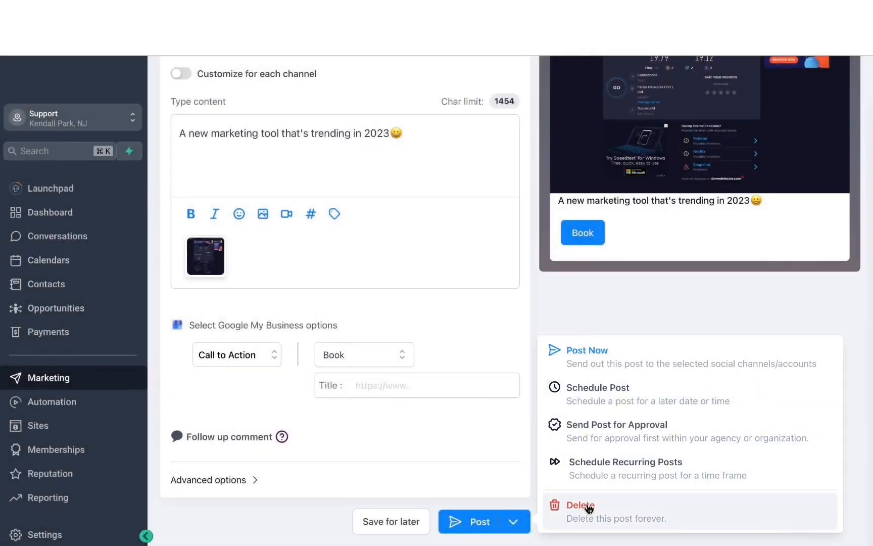
left_click(607, 311)
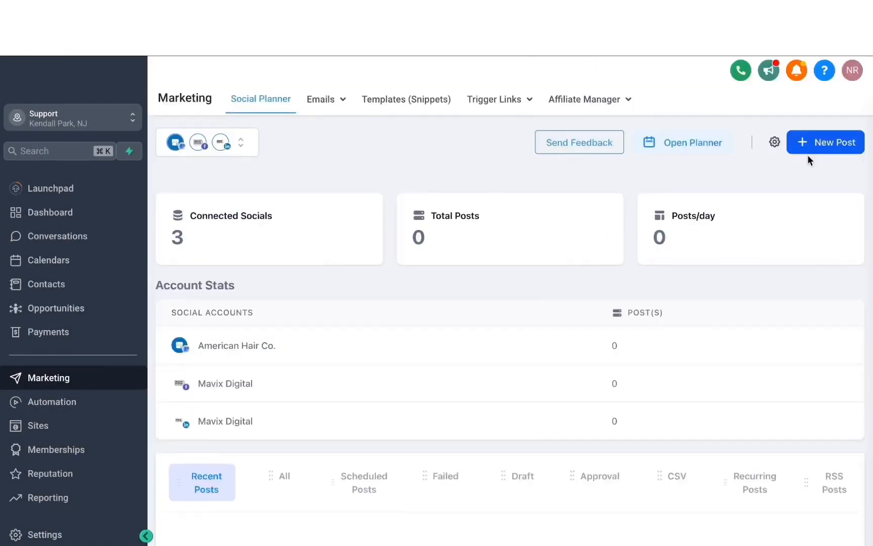
Browse the Social Planner template library's categories and template designs, and close it without choosing a template.
left_click(826, 145)
left_click(818, 143)
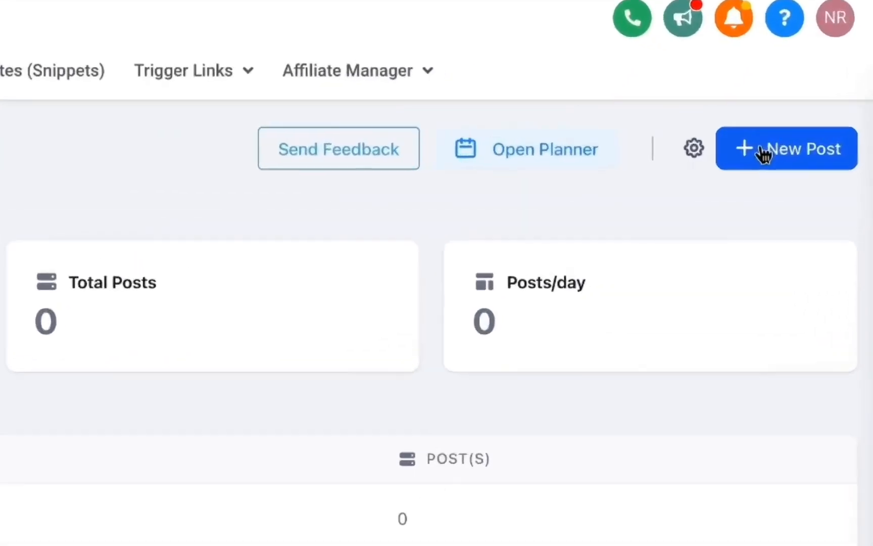
left_click(808, 148)
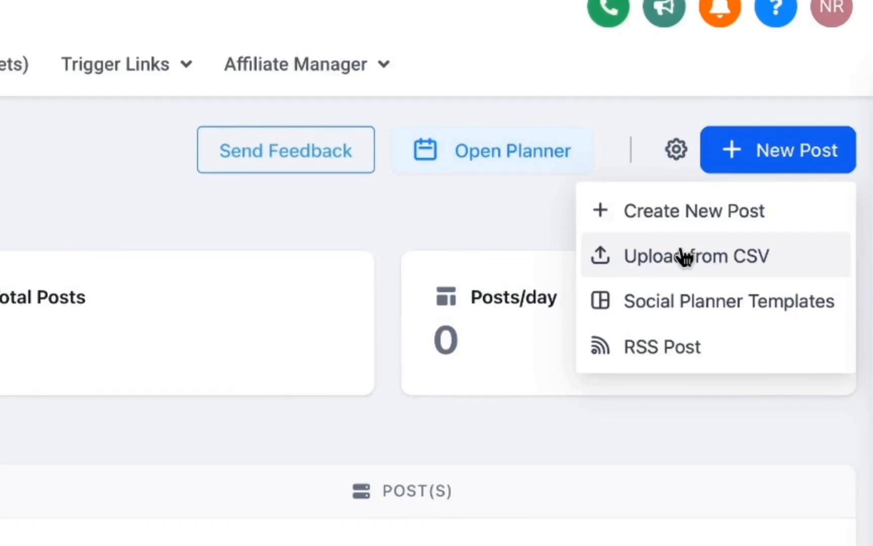
left_click(726, 308)
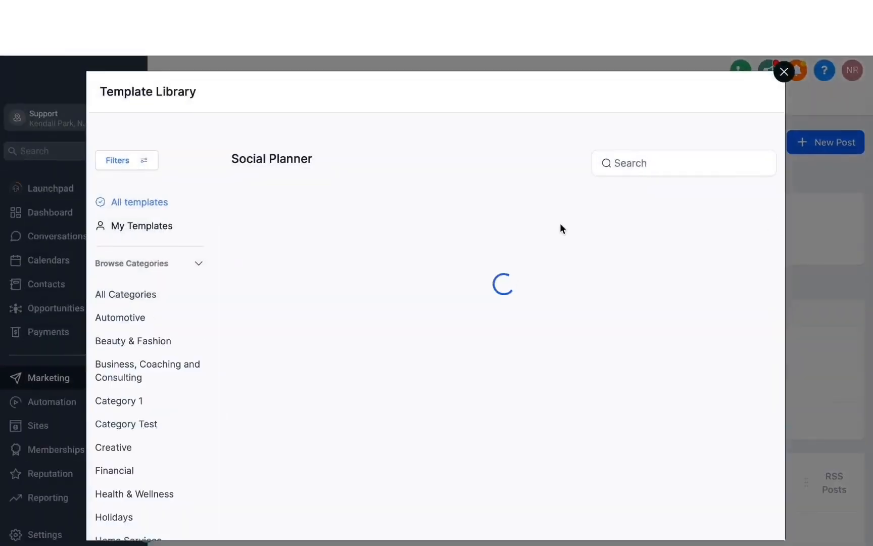
scroll(197, 345, "down", 1)
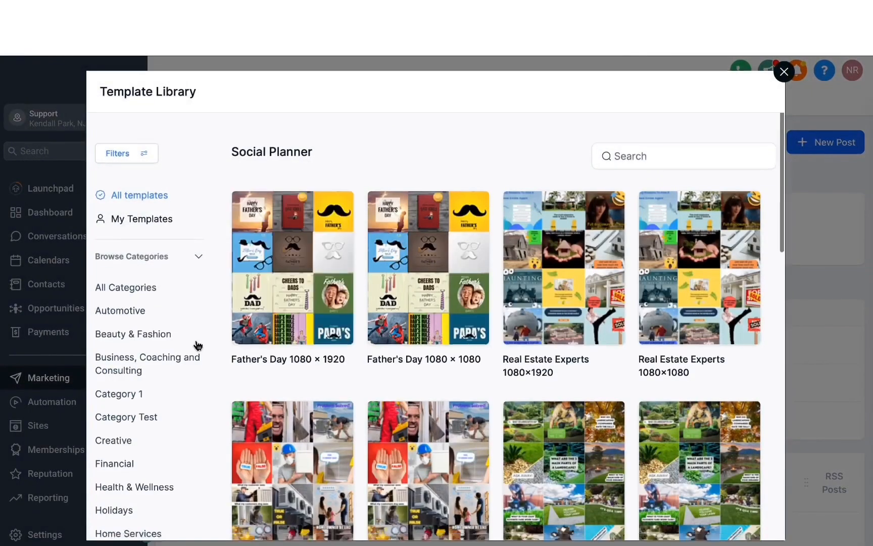
scroll(198, 345, "down", 4)
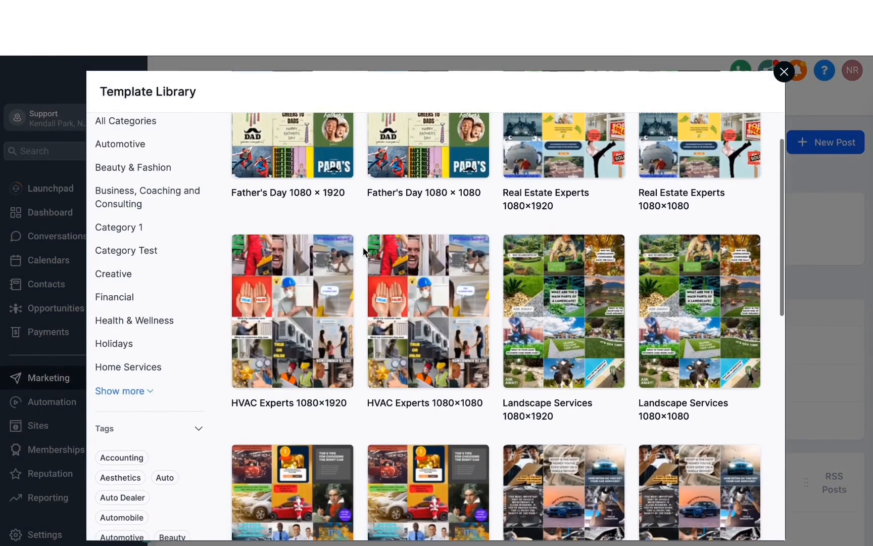
mouse_move(388, 263)
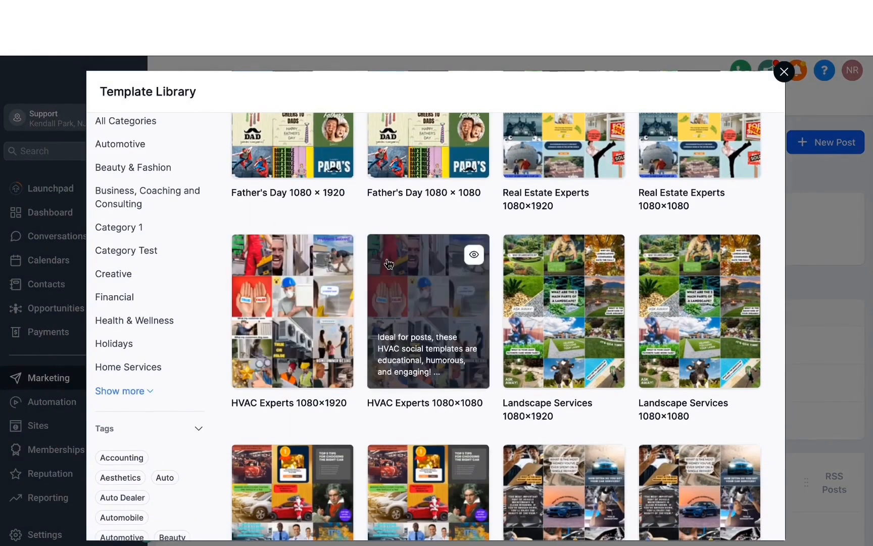
left_click(784, 72)
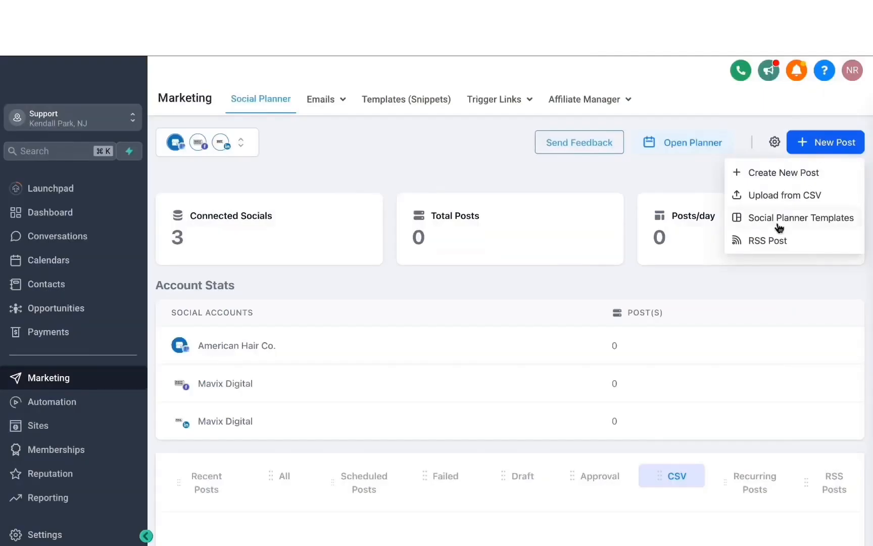
Start a new RSS post and examine its feed URL field, connected social account choices and posting settings.
left_click(768, 241)
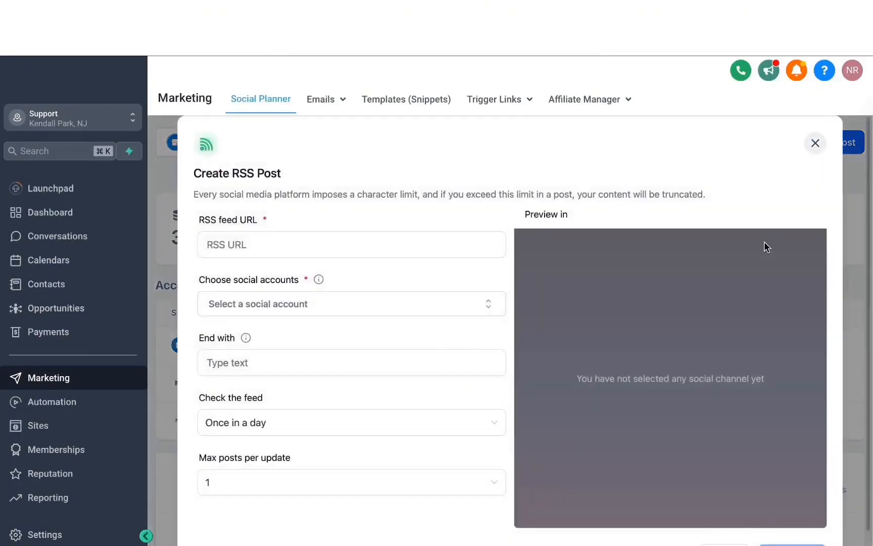
left_click(347, 244)
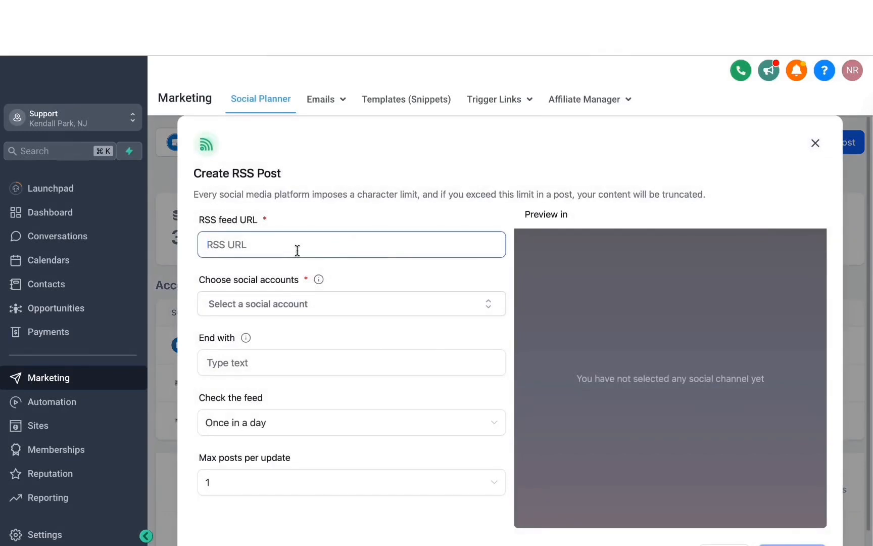
left_click(291, 225)
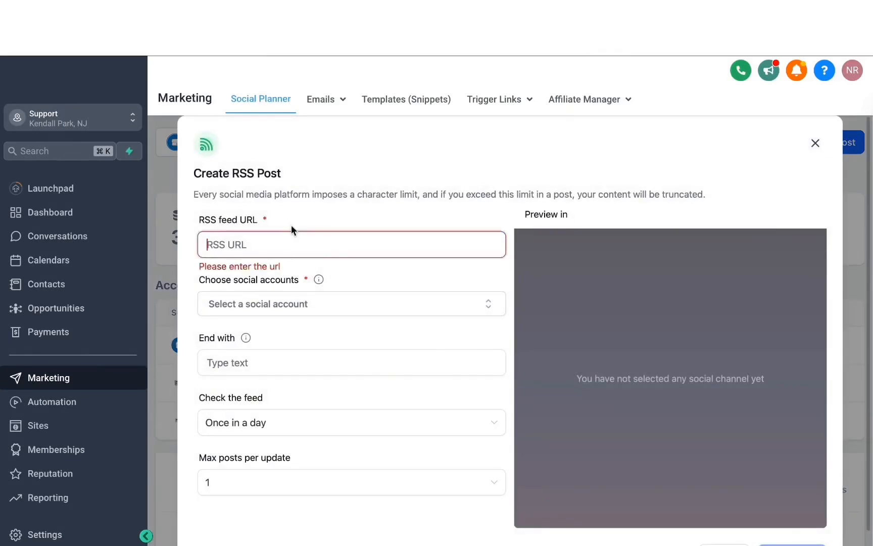
left_click(302, 302)
left_click(302, 305)
left_click(301, 306)
scroll(263, 409, "down", 2)
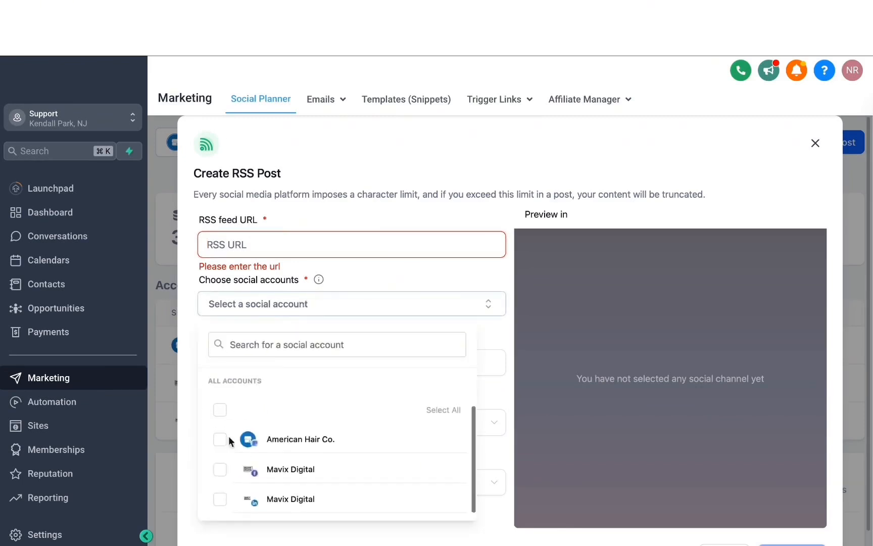
left_click(343, 266)
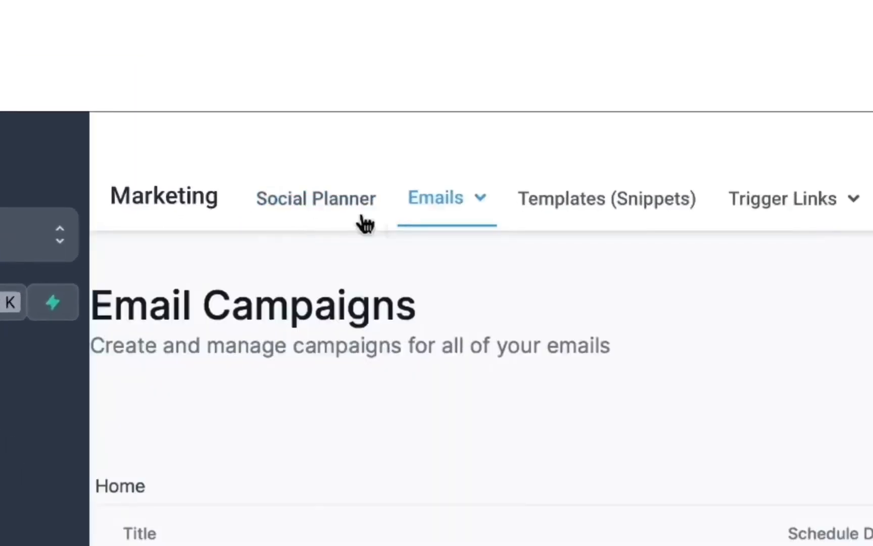
Create a new email campaign from the Blank template and open it in the Design Editor.
mouse_move(439, 204)
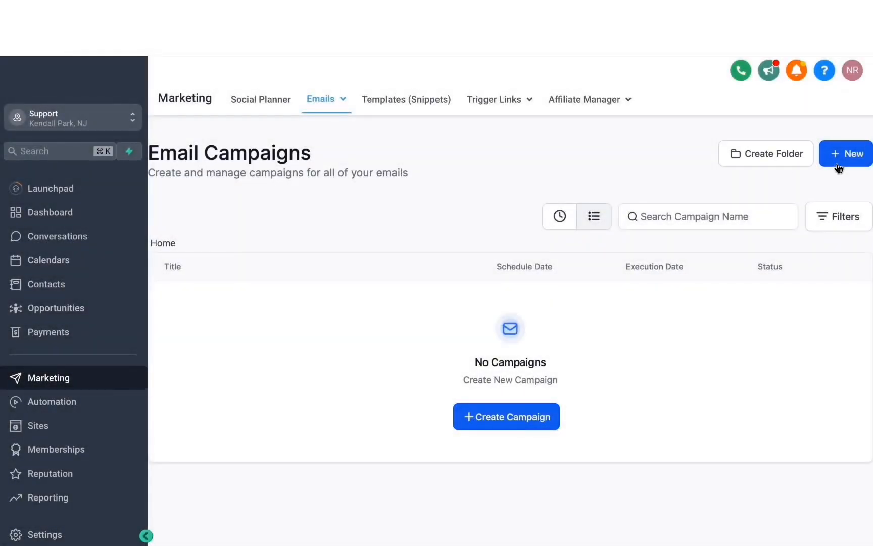
left_click(844, 157)
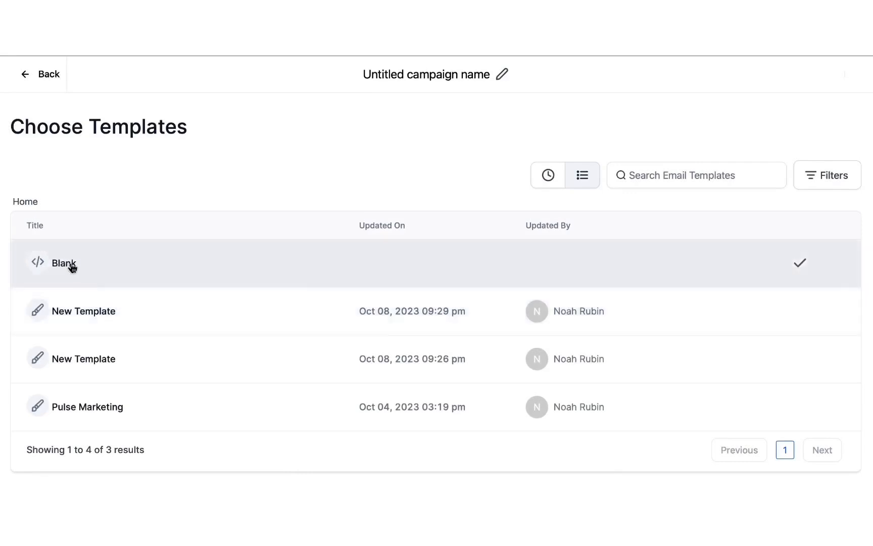
left_click(78, 268)
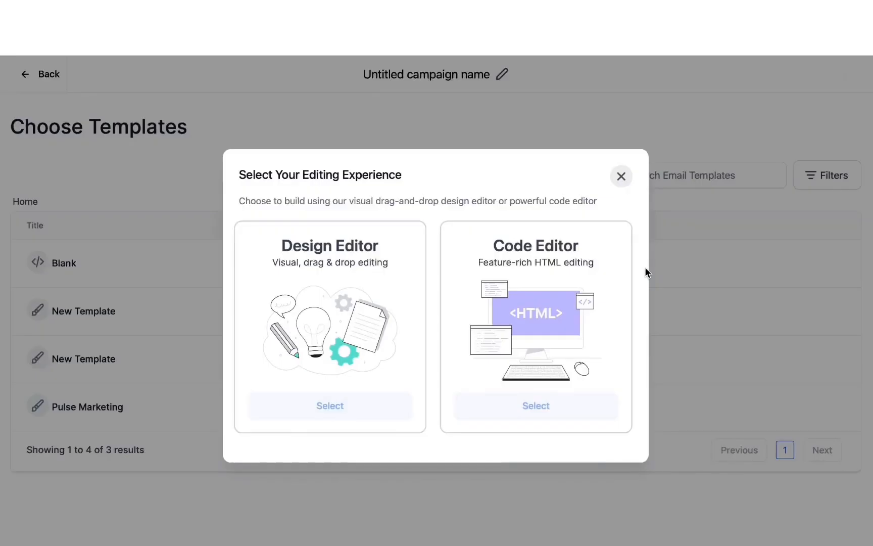
left_click(354, 405)
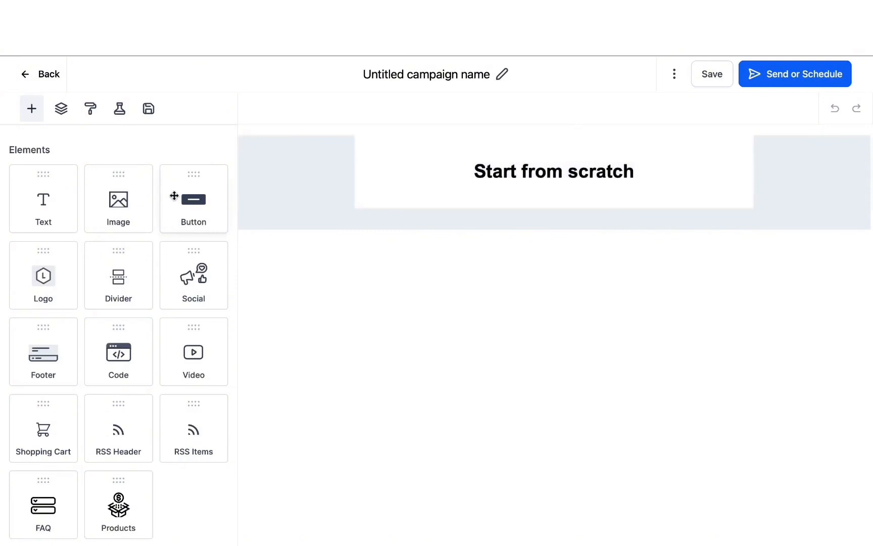
Add an image element below the "Start from scratch" heading and close its settings.
left_click(146, 202)
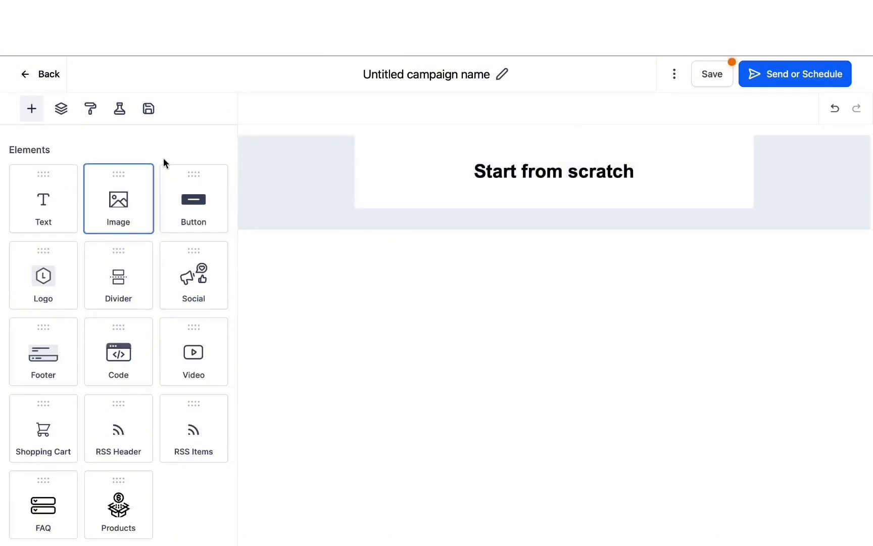
left_click_drag(136, 202, 425, 197)
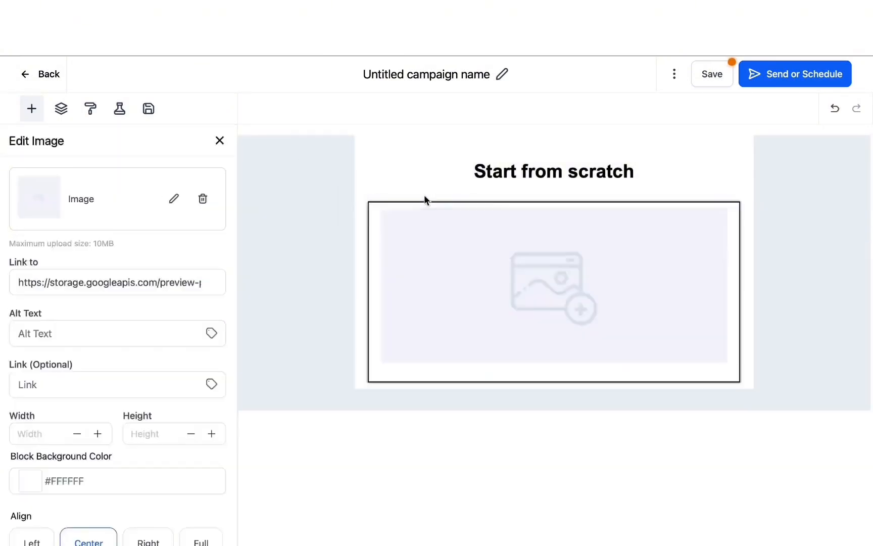
left_click(219, 140)
Insert a two-column layout beneath the image placeholder and close its layout settings.
scroll(144, 248, "down", 4)
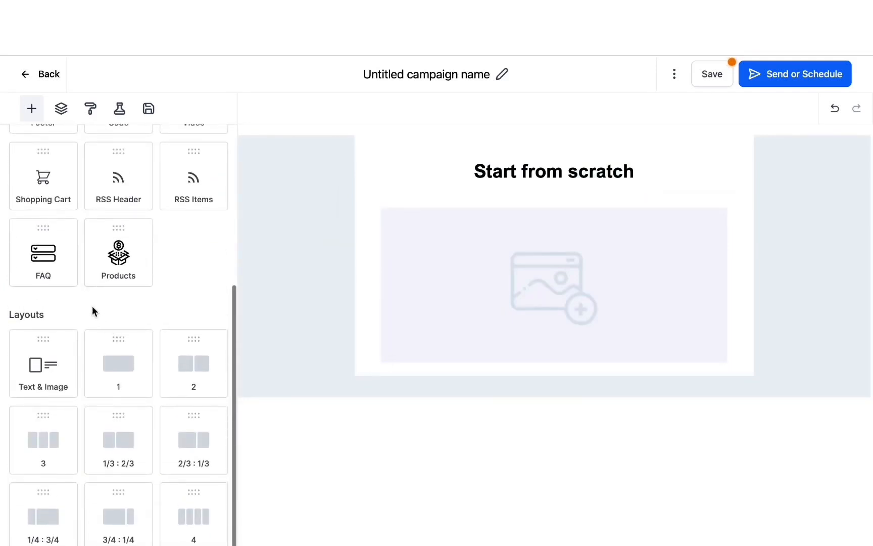
left_click_drag(187, 353, 459, 378)
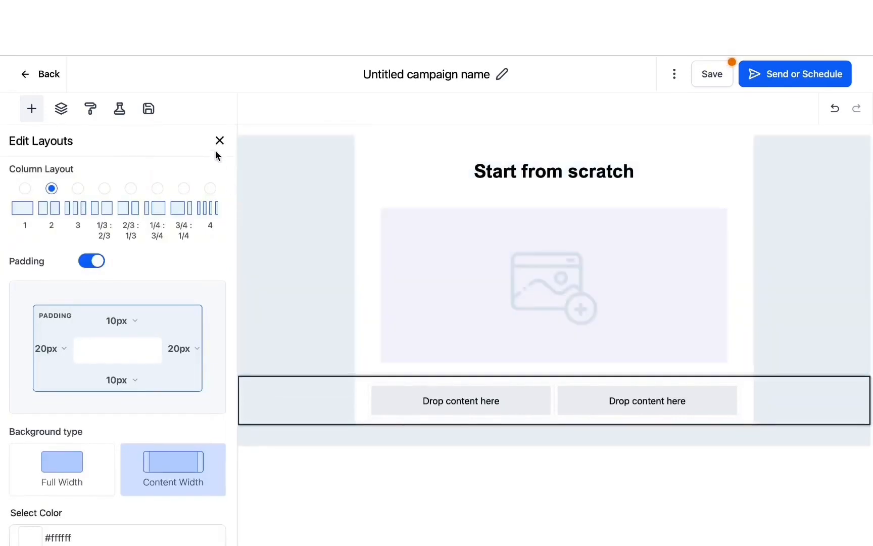
left_click(220, 141)
Place an image element in each column of the two-column layout.
scroll(131, 227, "up", 5)
left_click_drag(117, 228, 468, 413)
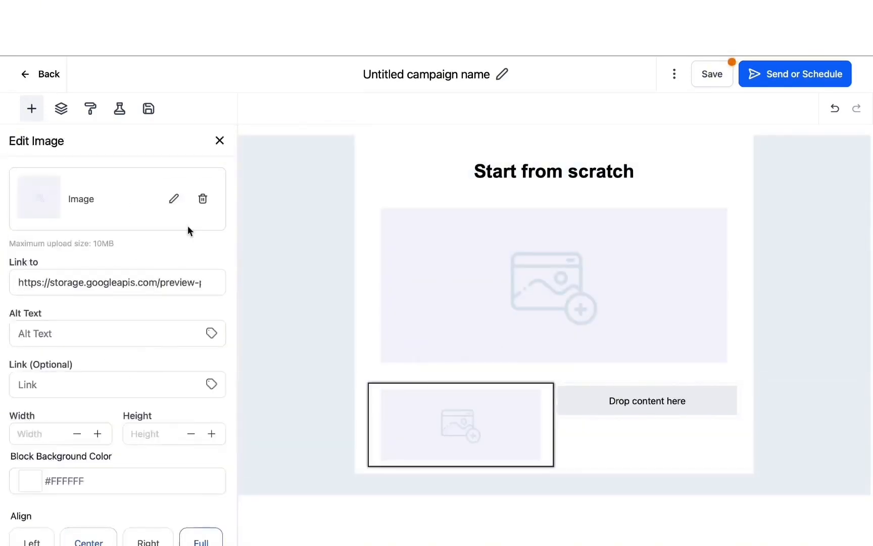
left_click(220, 140)
left_click_drag(120, 199, 608, 409)
left_click_drag(607, 409, 607, 409)
scroll(164, 284, "down", 5)
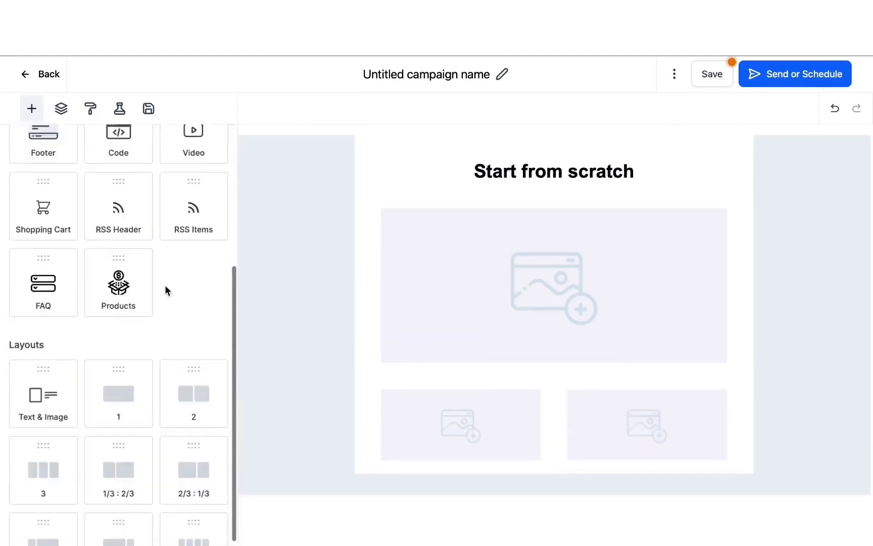
scroll(164, 284, "up", 5)
scroll(164, 284, "down", 5)
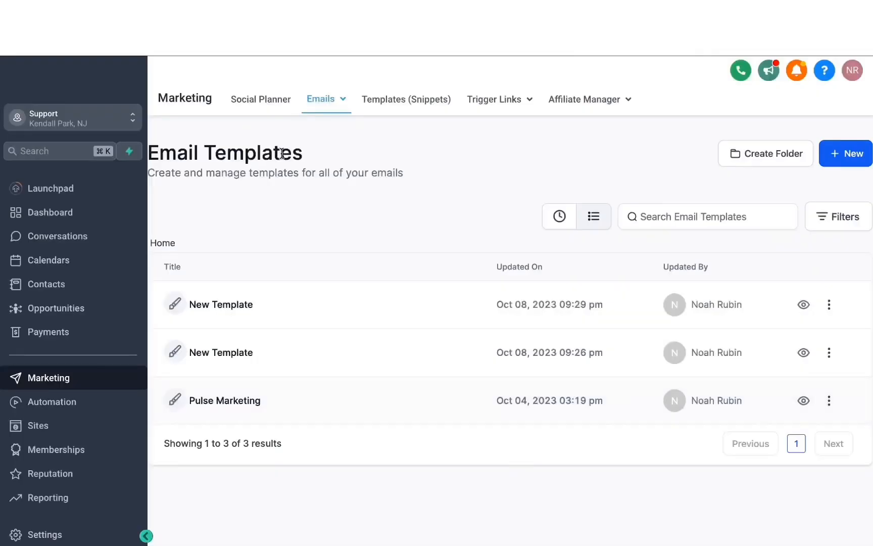
Open the Pulse Marketing email template and look through its whole design, from the logo to the footer.
mouse_move(309, 111)
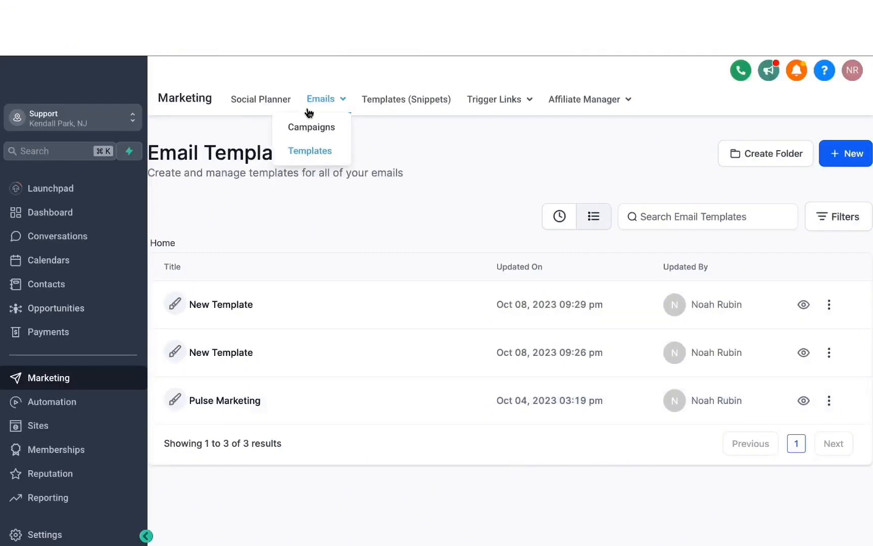
left_click(238, 405)
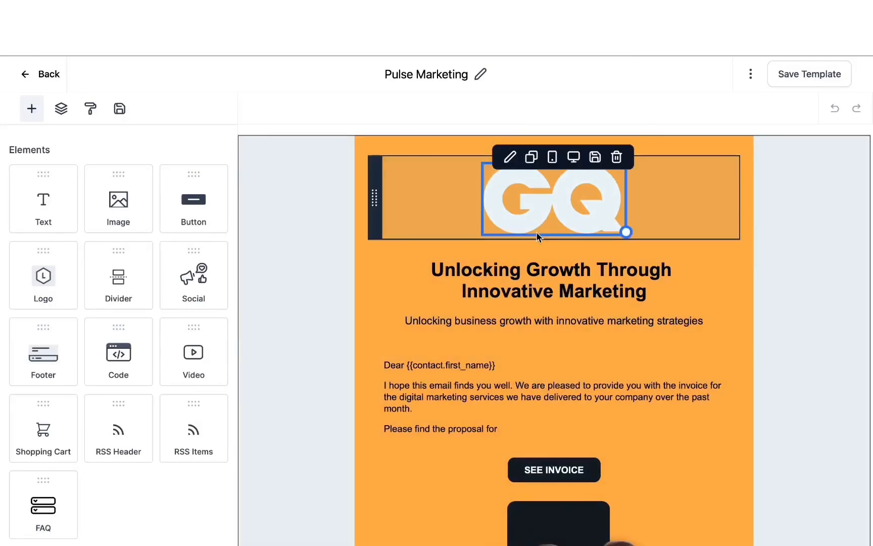
scroll(381, 188, "down", 10)
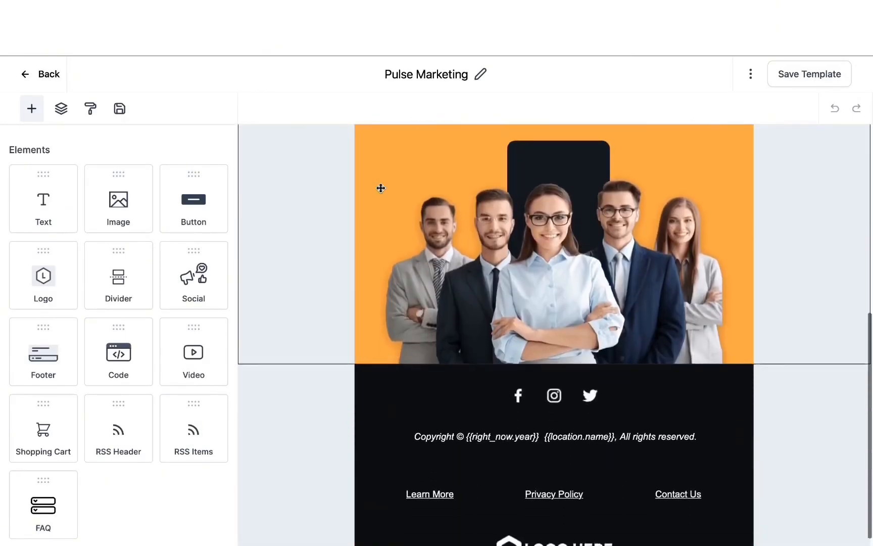
scroll(452, 275, "up", 10)
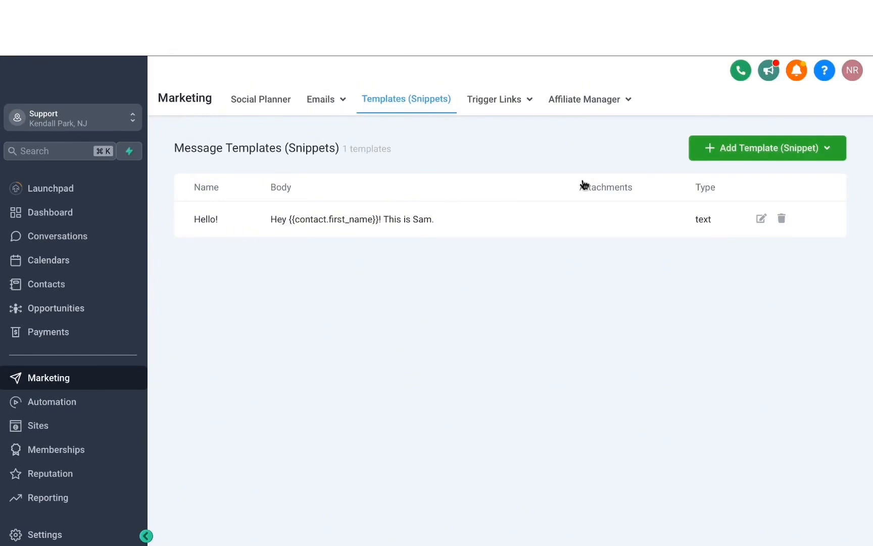
Open a new text template (snippet), look over its name and message fields, and close it without saving.
left_click(740, 154)
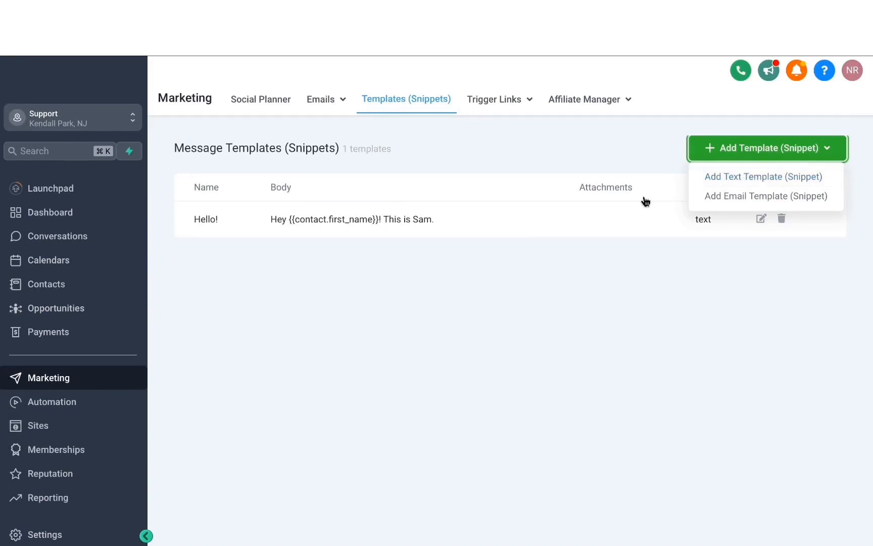
left_click(707, 179)
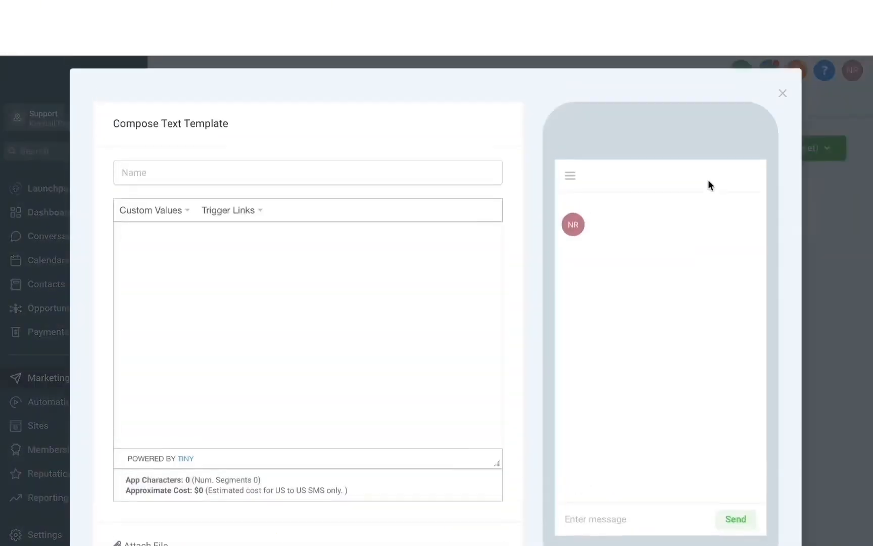
left_click(220, 185)
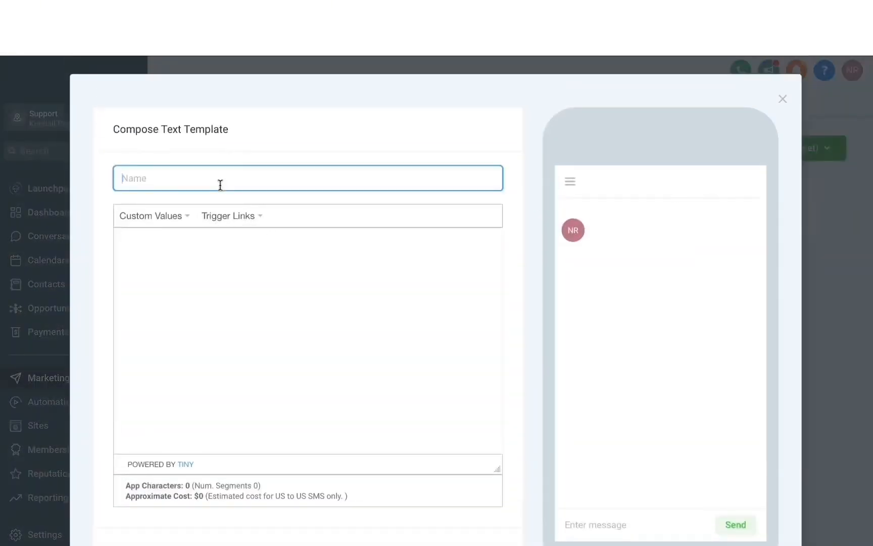
left_click(176, 250)
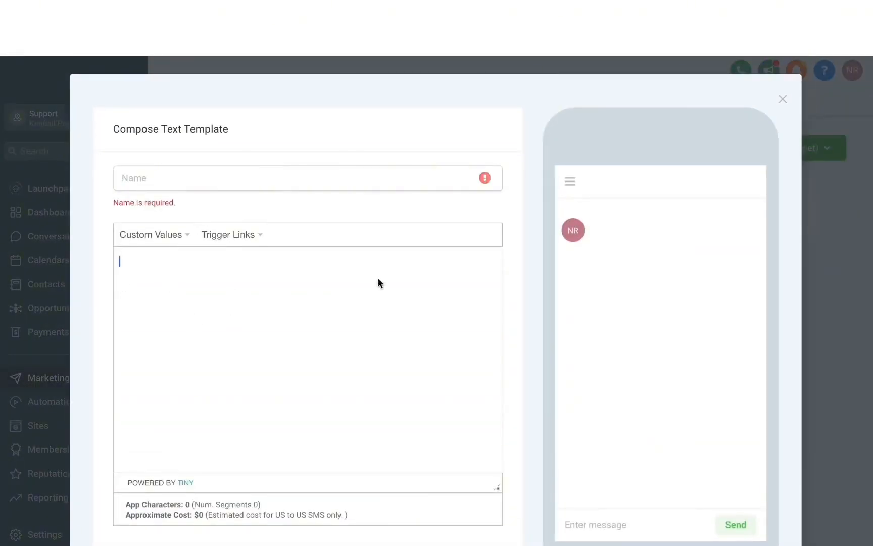
left_click(783, 101)
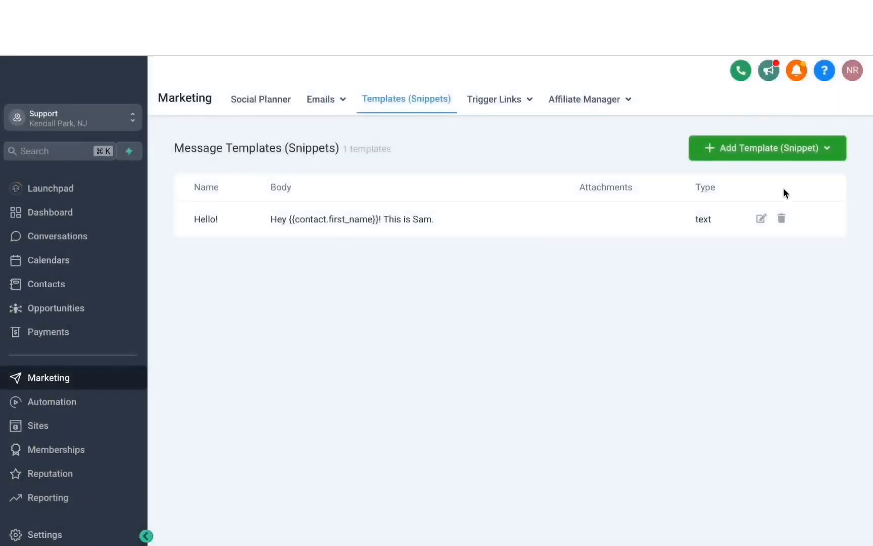
Open the Hello! text snippet, review its name, message and the available contact custom values, and save it.
left_click(761, 220)
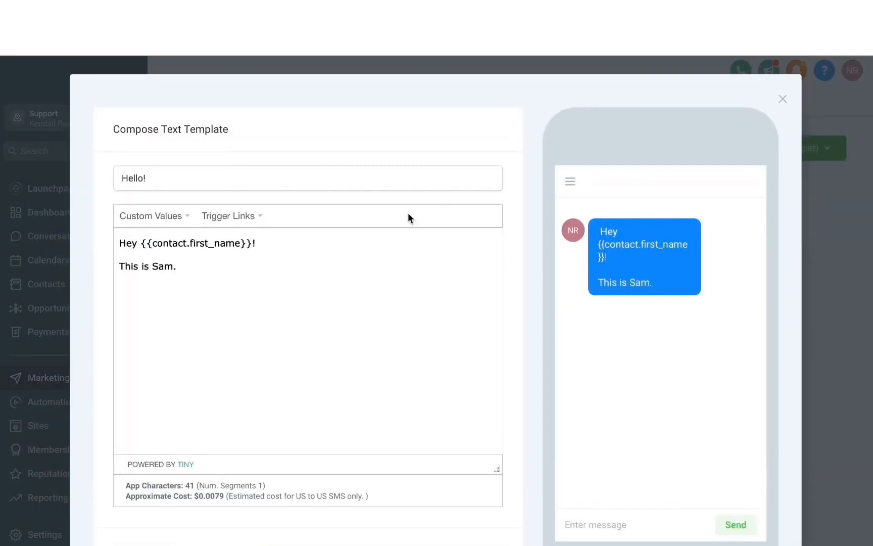
left_click_drag(150, 178, 113, 172)
left_click_drag(191, 280, 106, 224)
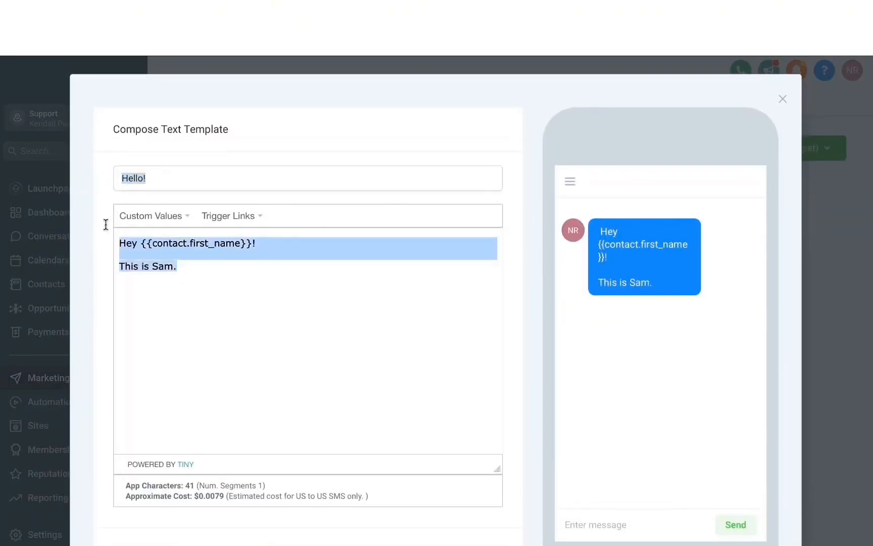
left_click(157, 219)
mouse_move(221, 237)
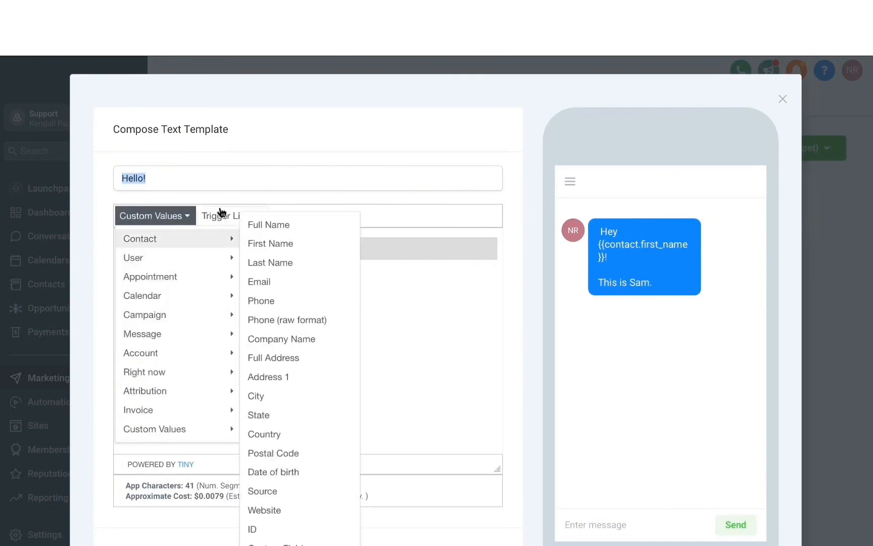
left_click(425, 282)
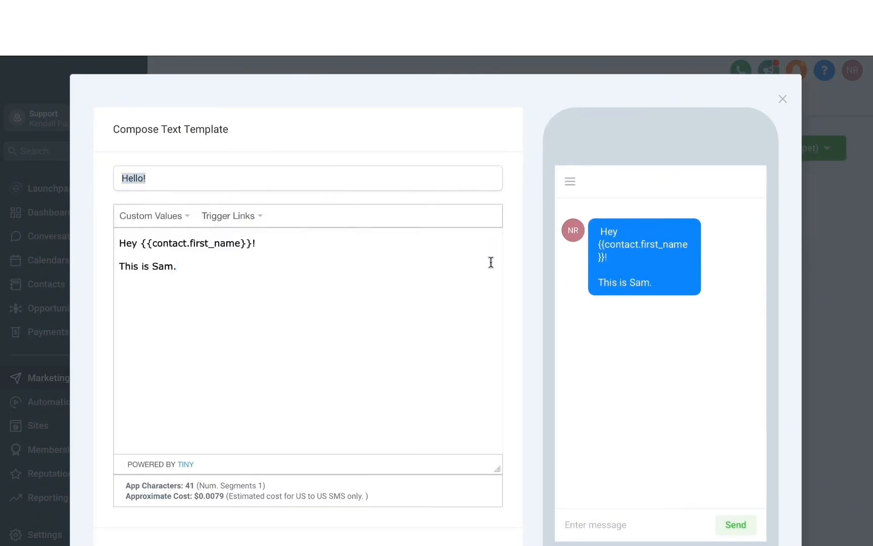
scroll(489, 261, "down", 2)
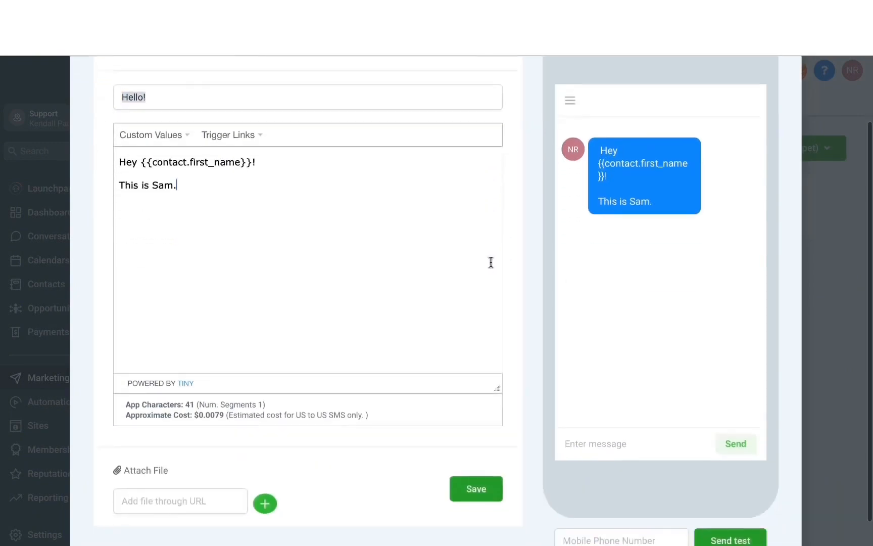
left_click(489, 488)
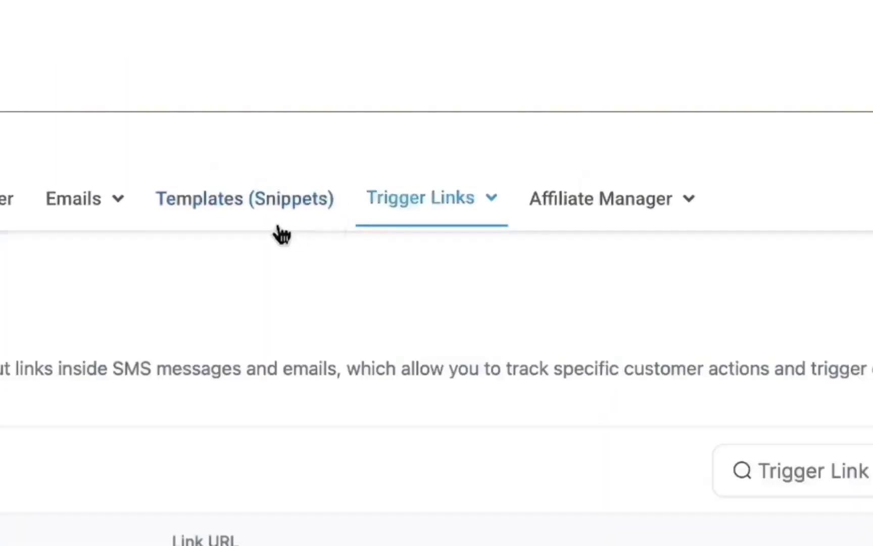
Create a trigger link named "Marketing offer" with the link URL "being marketer.com" and save it.
mouse_move(413, 214)
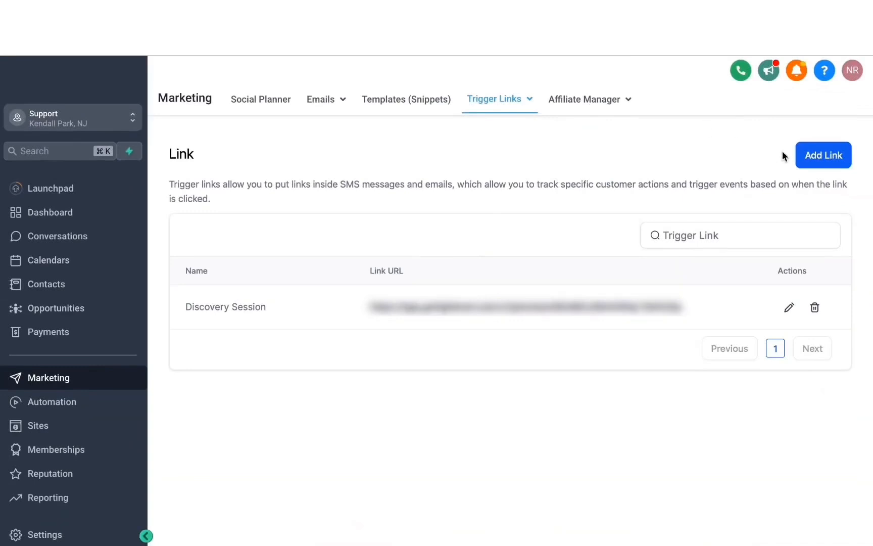
left_click(819, 157)
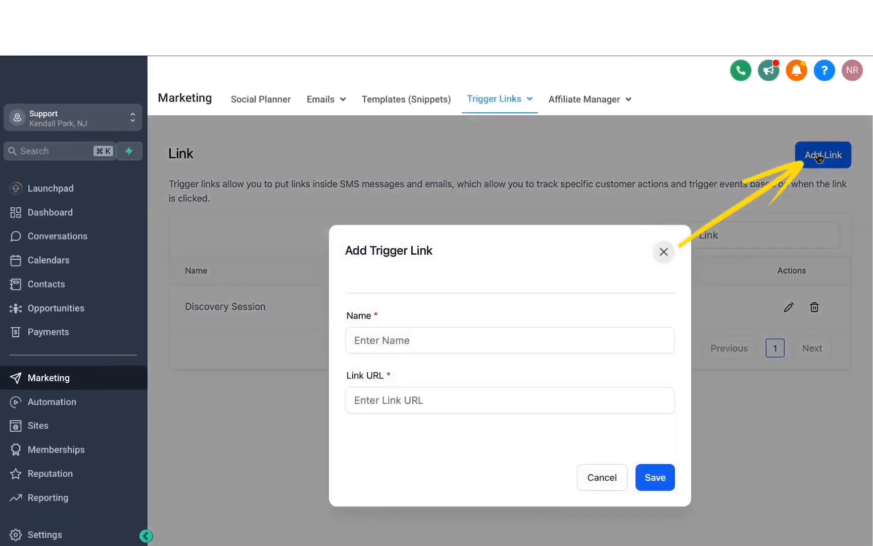
left_click(403, 342)
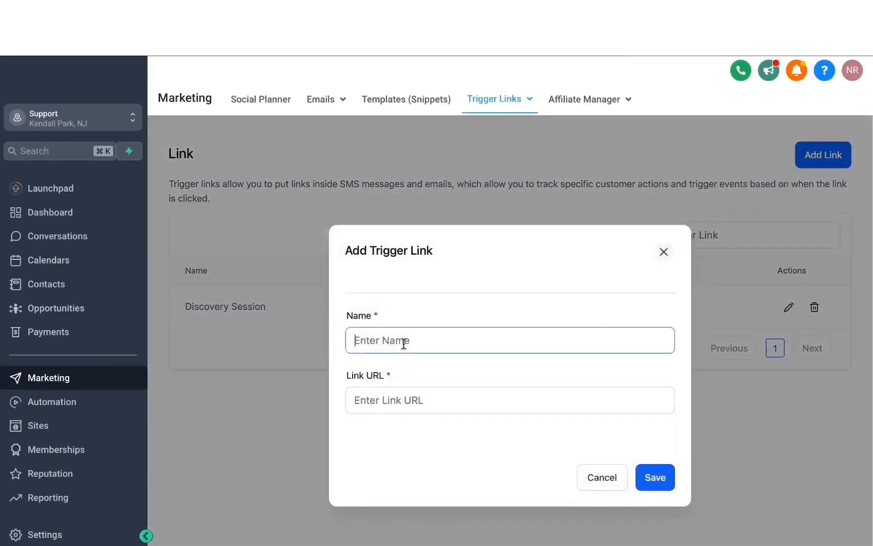
type("Marketing offer")
left_click(355, 400)
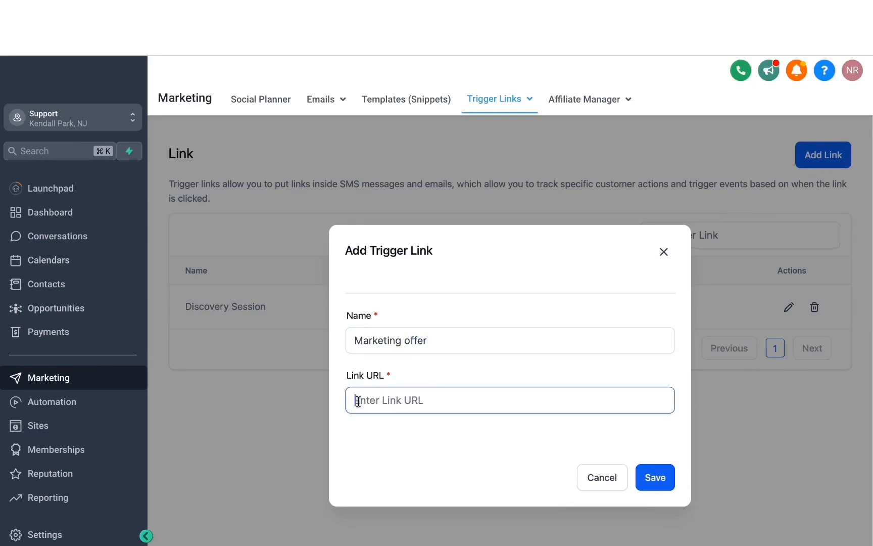
type("being marketer.com")
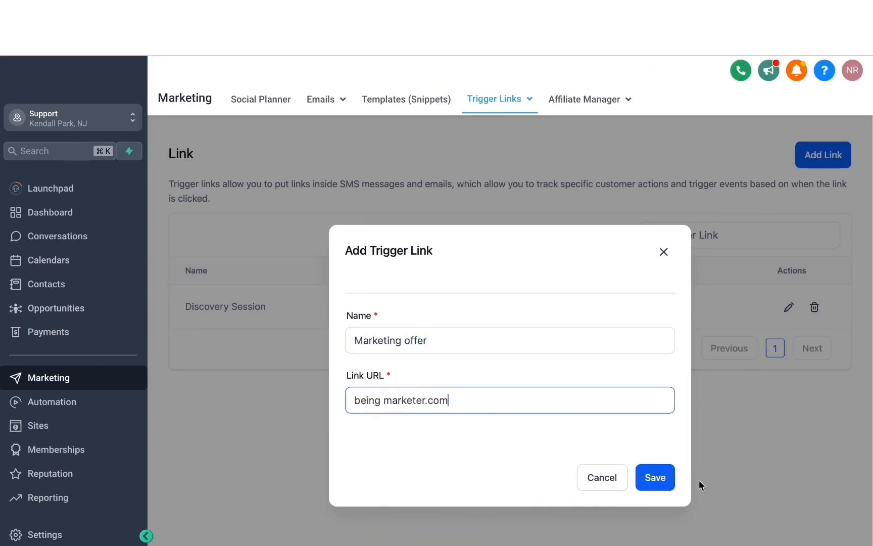
left_click(659, 487)
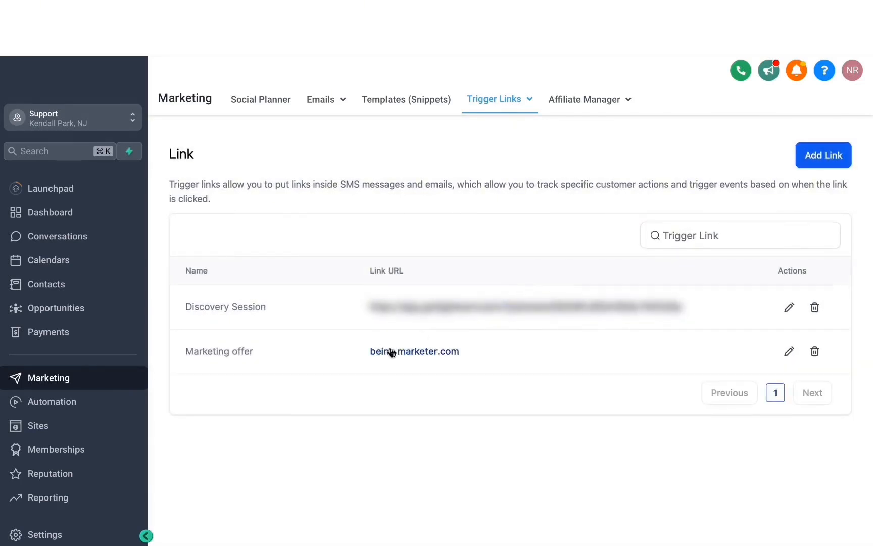
Start a new text template (snippet), insert the Marketing offer trigger link into its message, and highlight the inserted link code.
left_click(395, 104)
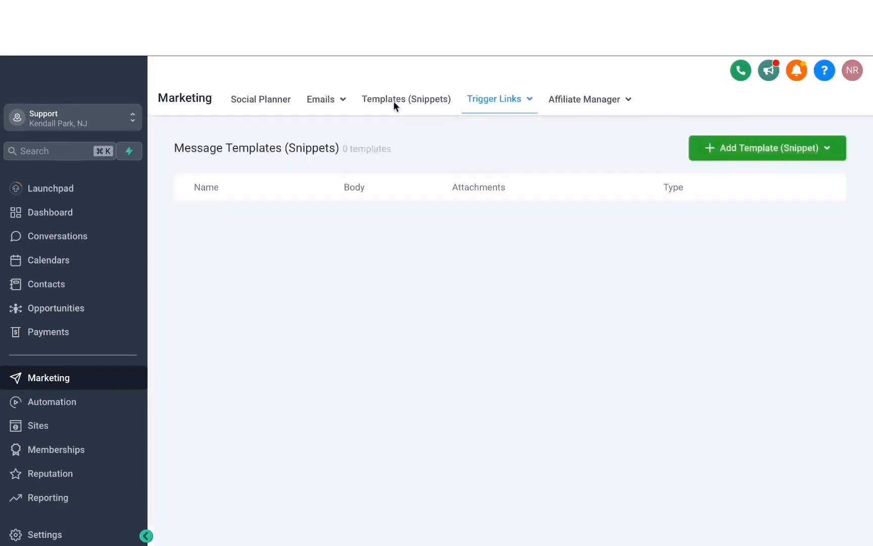
left_click(722, 148)
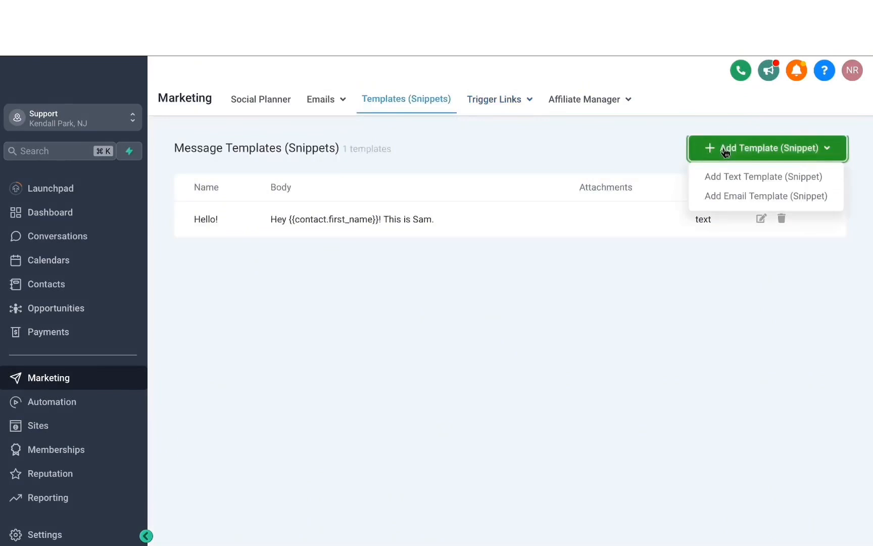
left_click(737, 183)
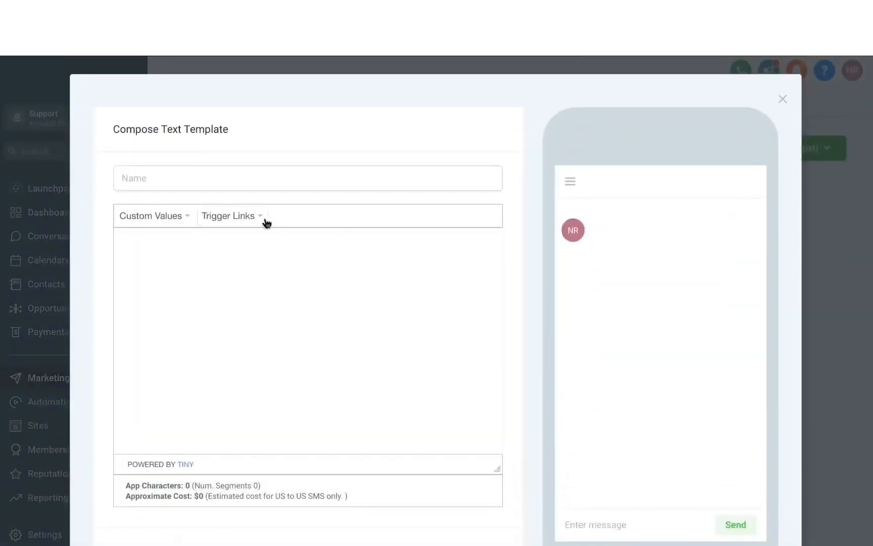
left_click(246, 221)
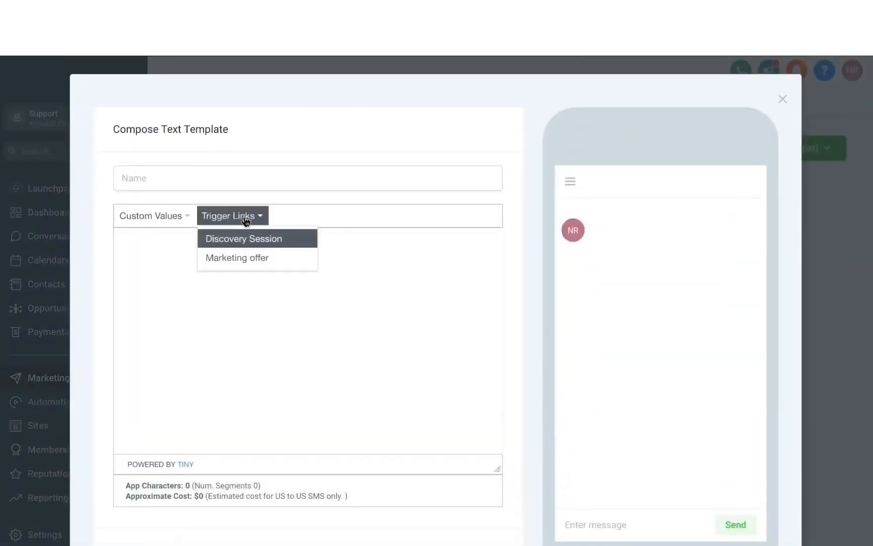
left_click(244, 260)
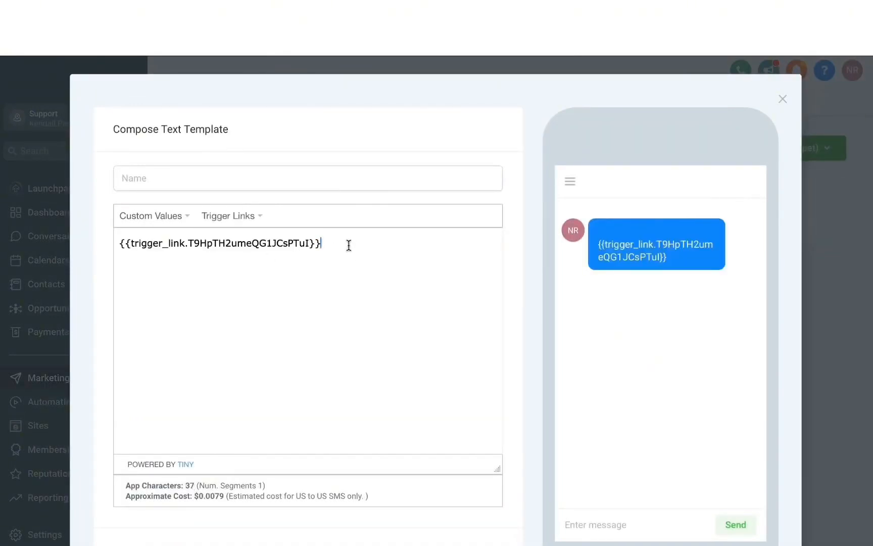
left_click_drag(347, 243, 137, 246)
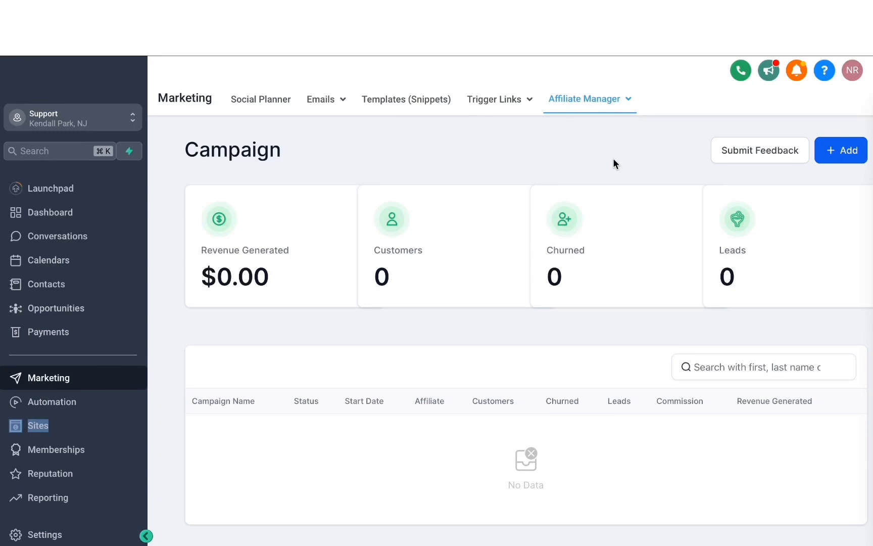
Start a new affiliate campaign and name it "MARKETING EBOOK AFFILIATE CAMPAIGN".
left_click(836, 156)
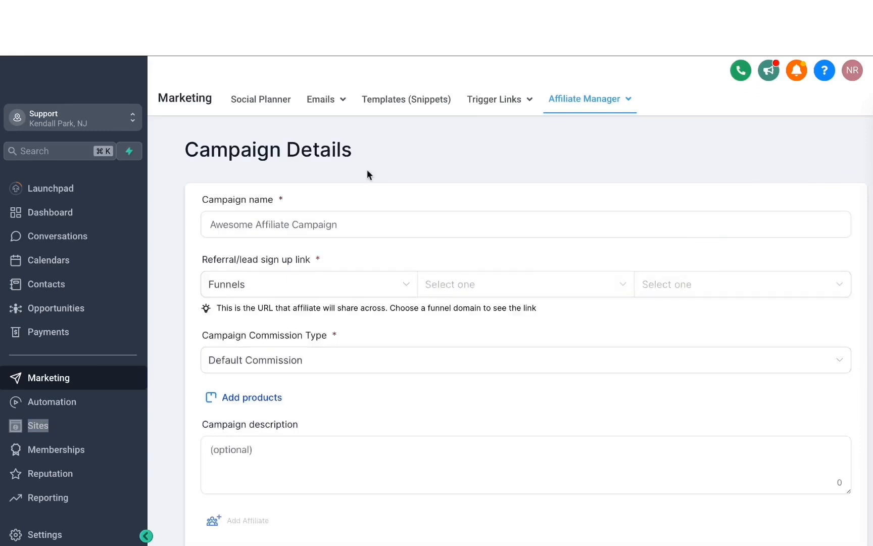
left_click(268, 228)
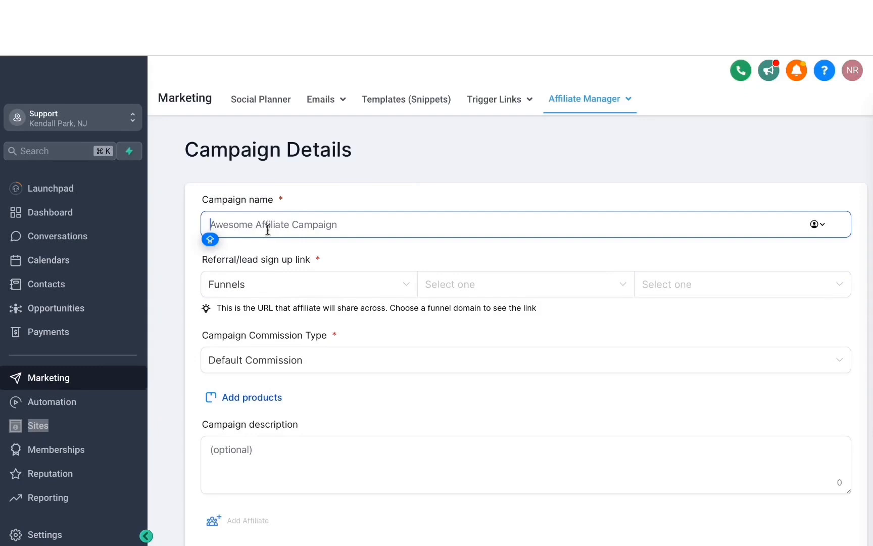
type("MARKETING EBOOK AFFILIATE CAMPAIGN")
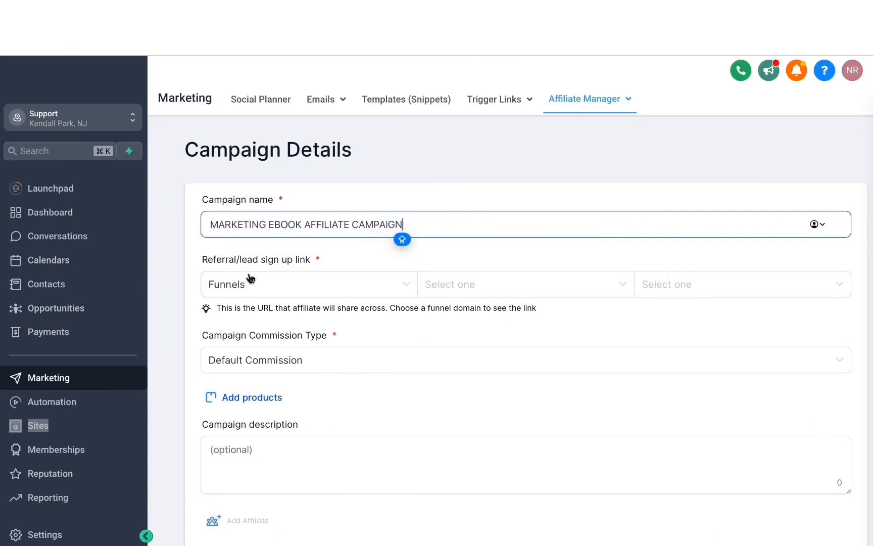
Set the campaign's referral/lead sign up link to the OPT-IN page of the MARKETING EBOOK $100 funnel.
left_click(253, 286)
left_click(341, 258)
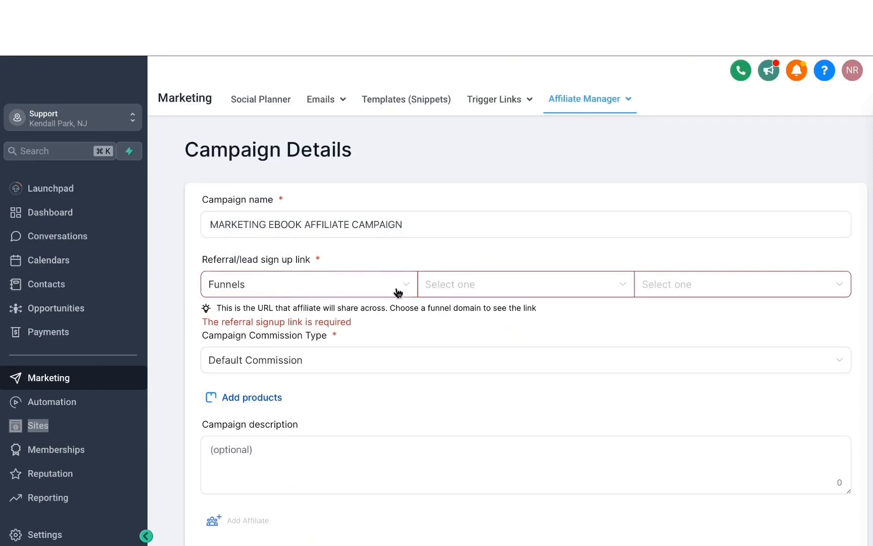
left_click(433, 288)
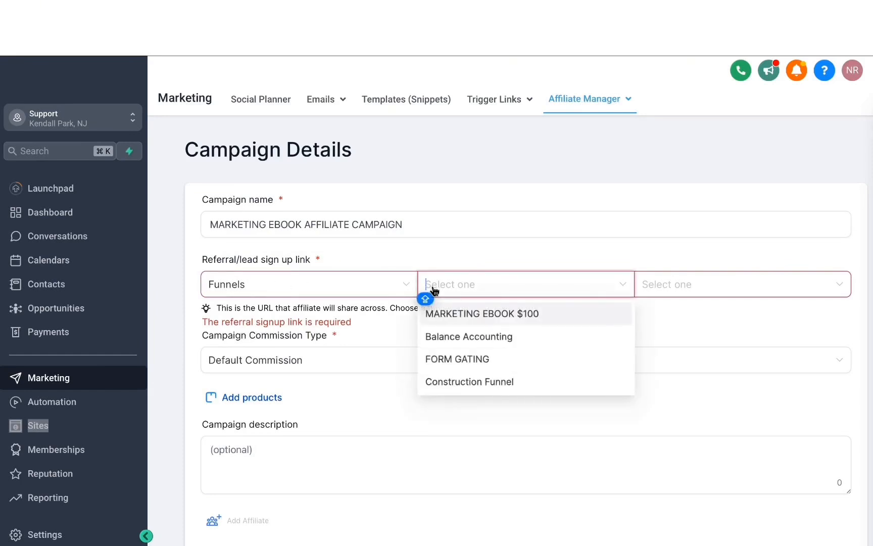
left_click(465, 316)
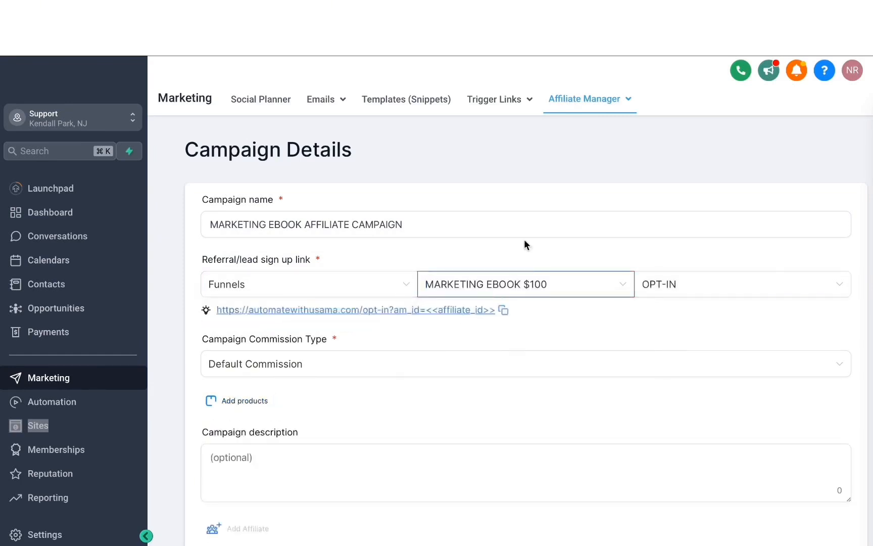
left_click(686, 284)
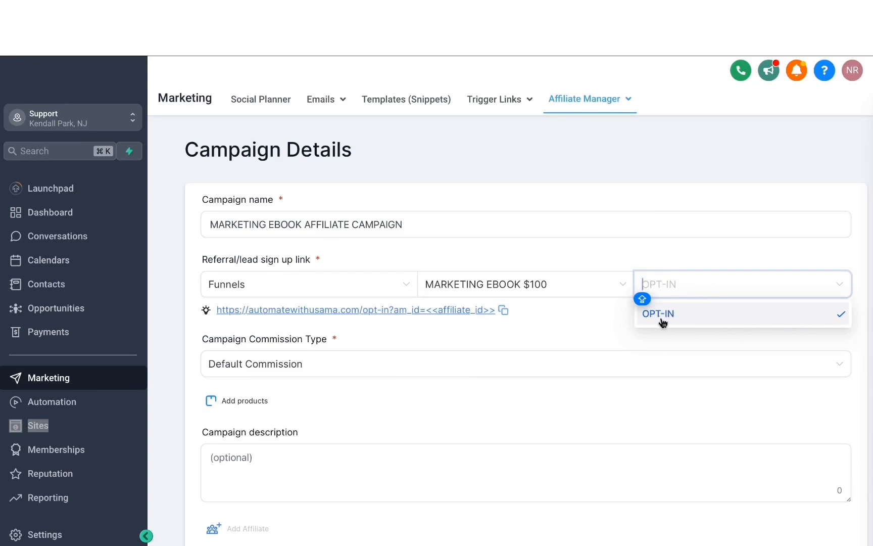
left_click(660, 319)
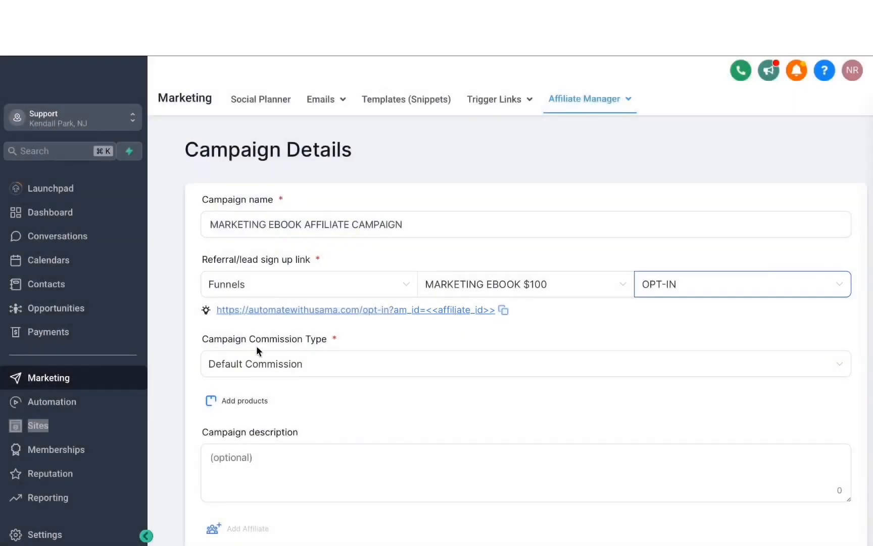
Set the campaign commission type to Product Based Commission and add the Marketing Ebook product.
left_click(285, 371)
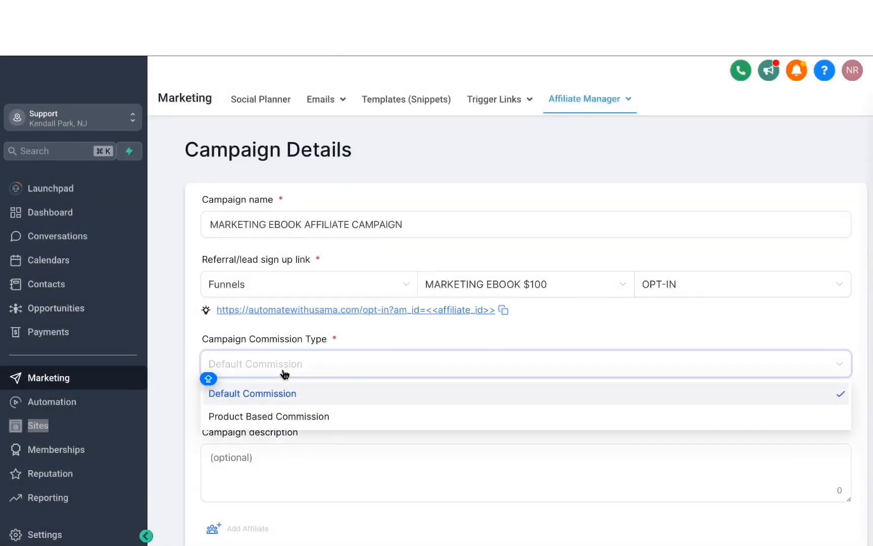
left_click(290, 415)
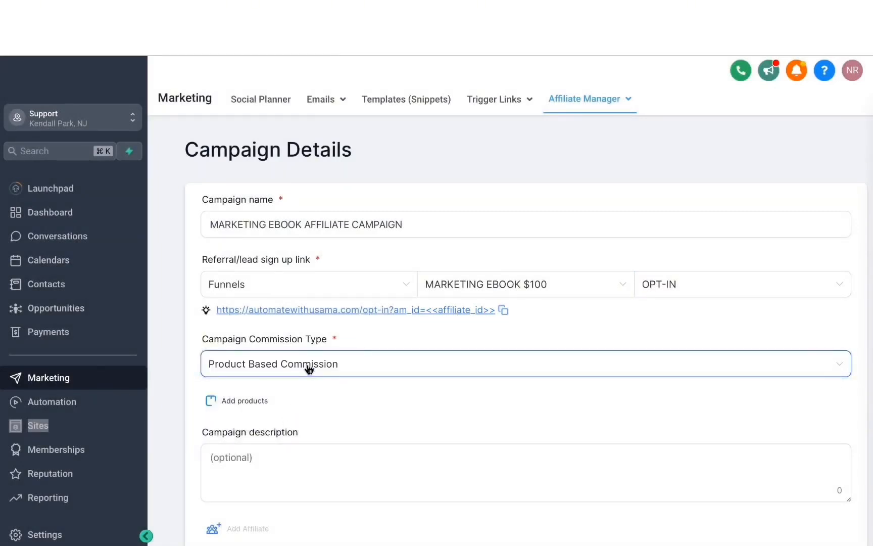
left_click(257, 402)
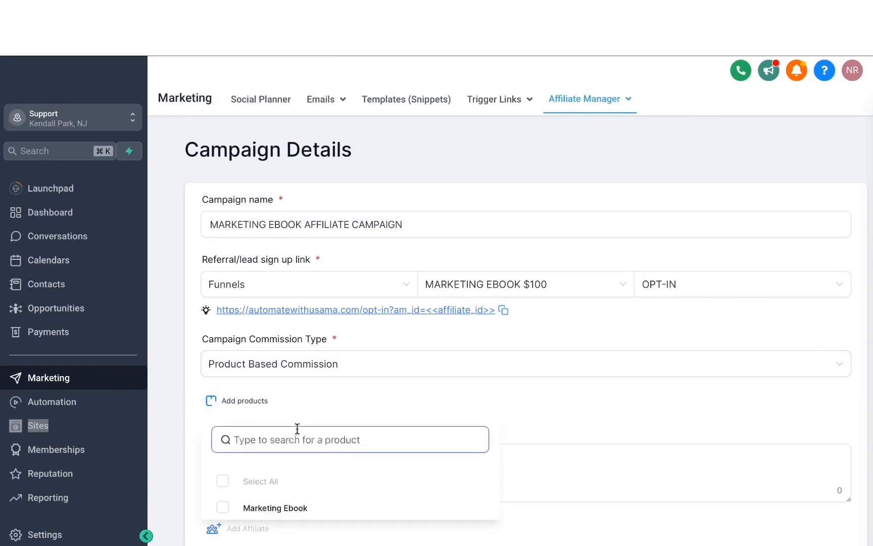
left_click(223, 507)
left_click(399, 413)
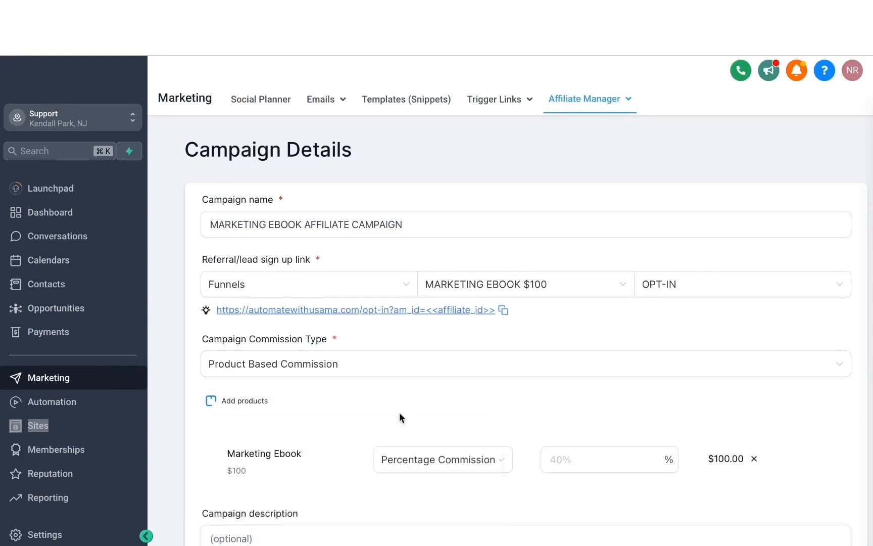
Review the commission options for the Marketing Ebook product, keep Percentage Commission, and set it to 20%.
scroll(400, 413, "down", 2)
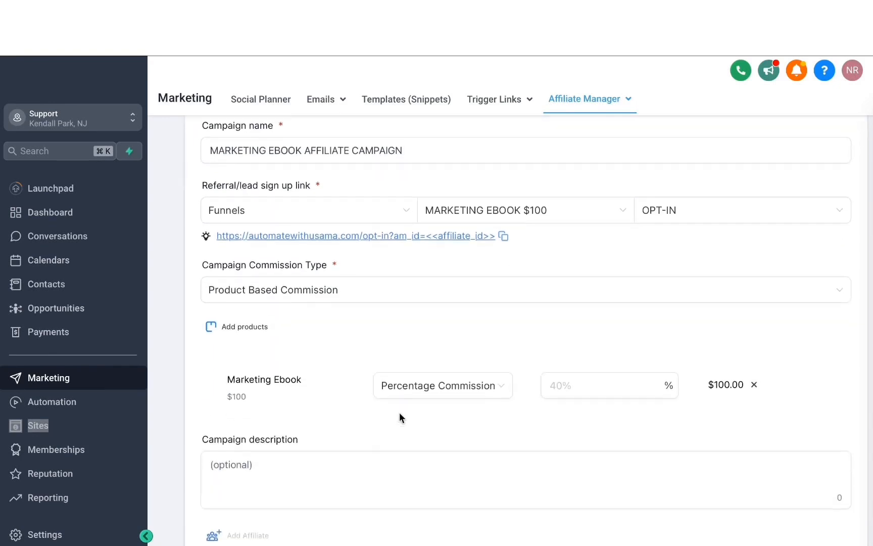
left_click(439, 396)
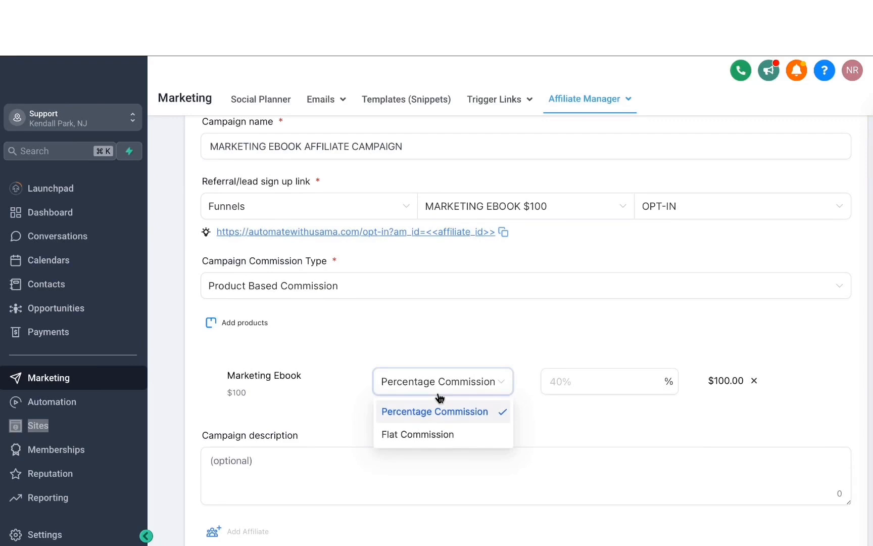
left_click(552, 386)
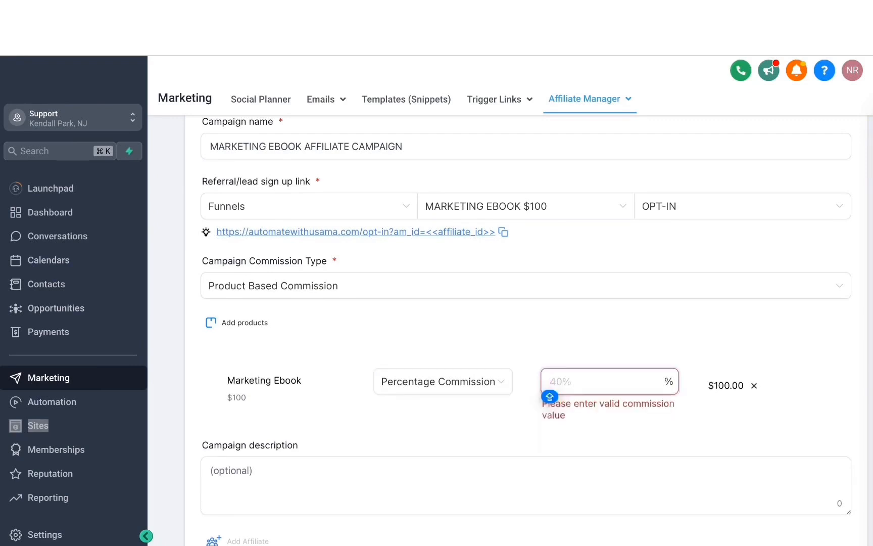
type("20")
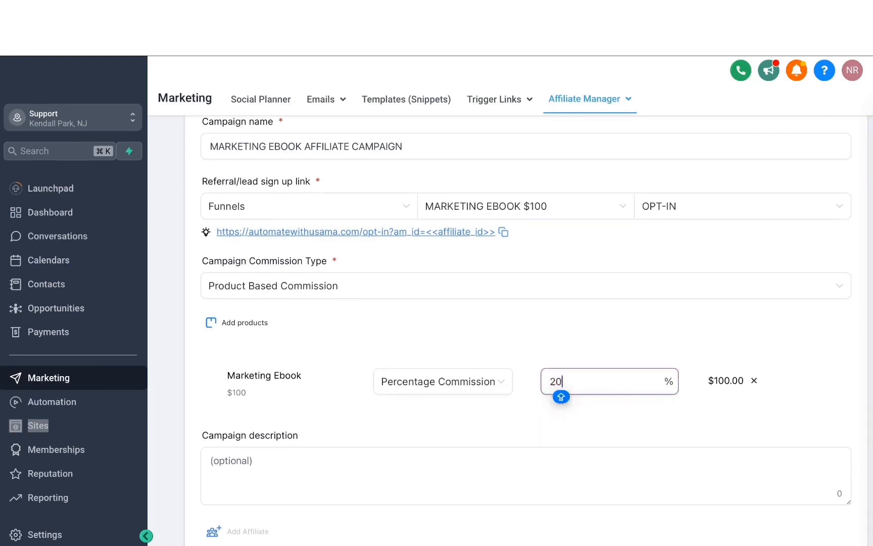
left_click(588, 301)
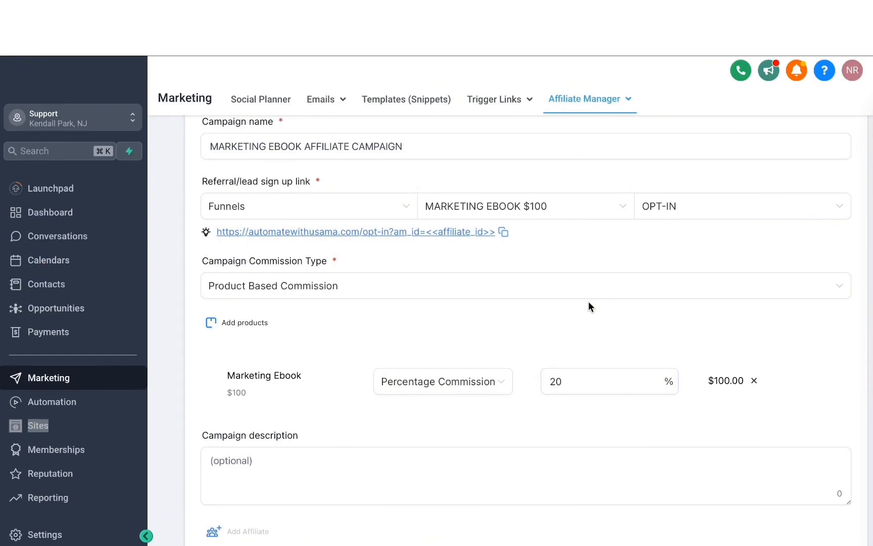
Leave the campaign description empty and set the pay-out frequency to Pay - 30.
scroll(588, 301, "down", 2)
left_click(251, 376)
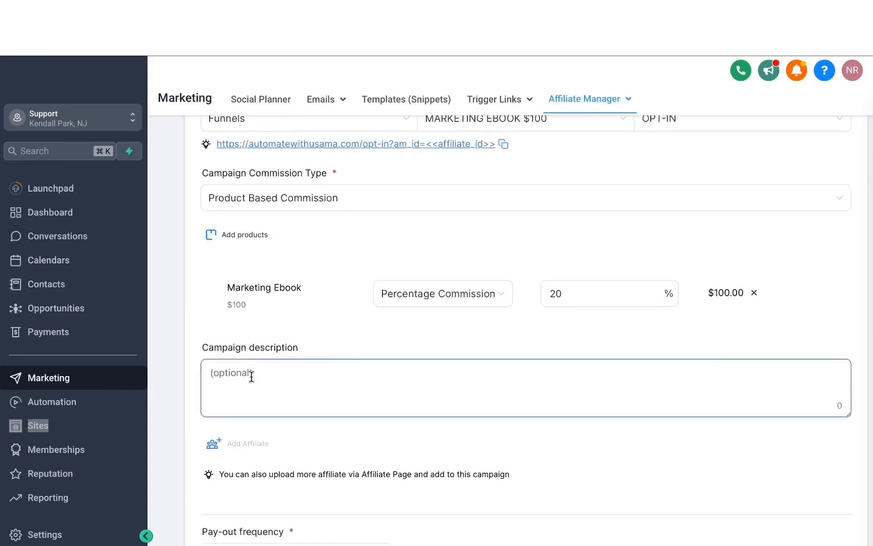
scroll(270, 373, "down", 3)
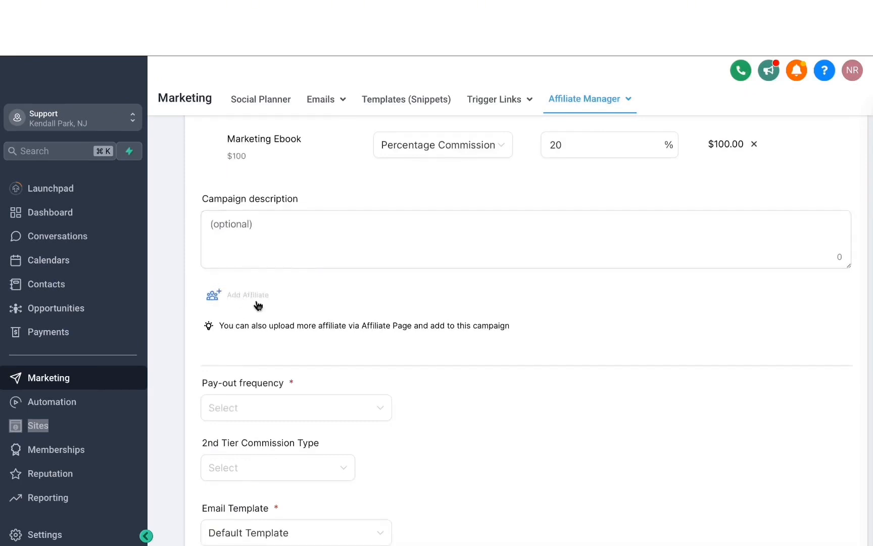
scroll(258, 305, "down", 2)
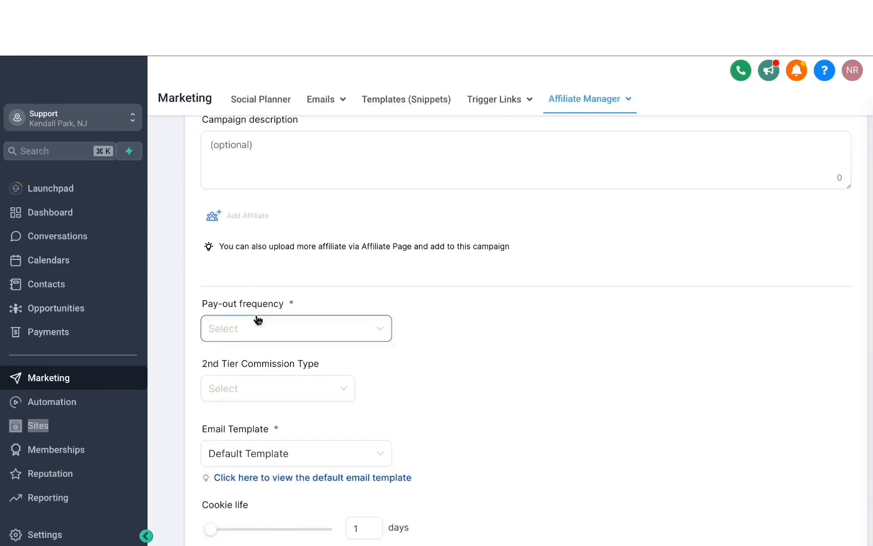
left_click(259, 323)
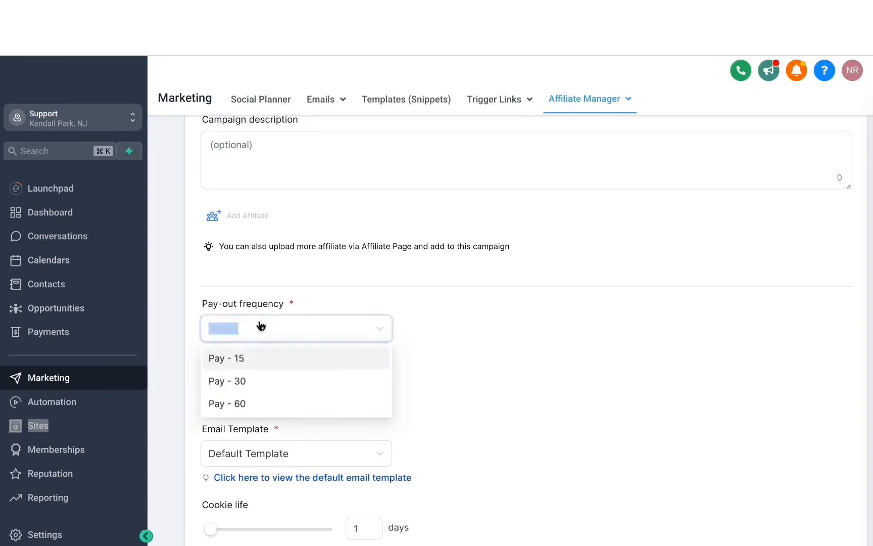
left_click(247, 384)
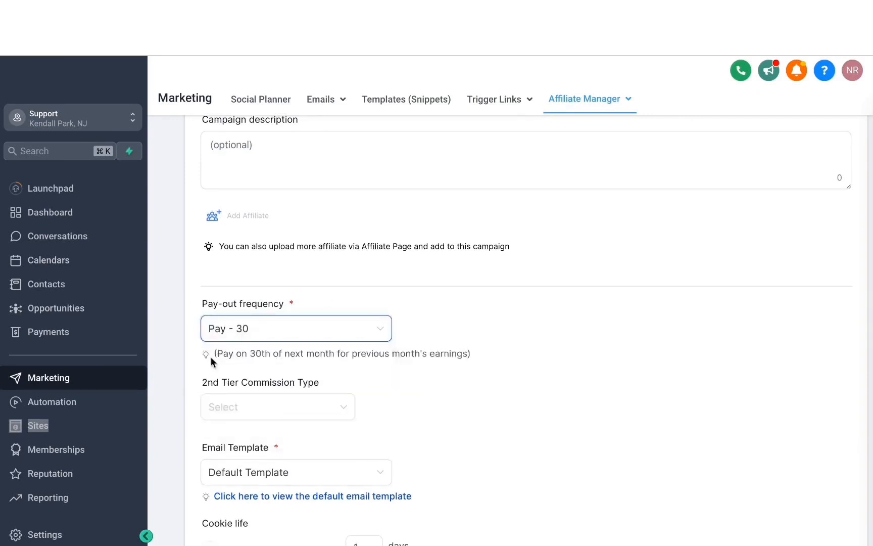
scroll(292, 352, "down", 2)
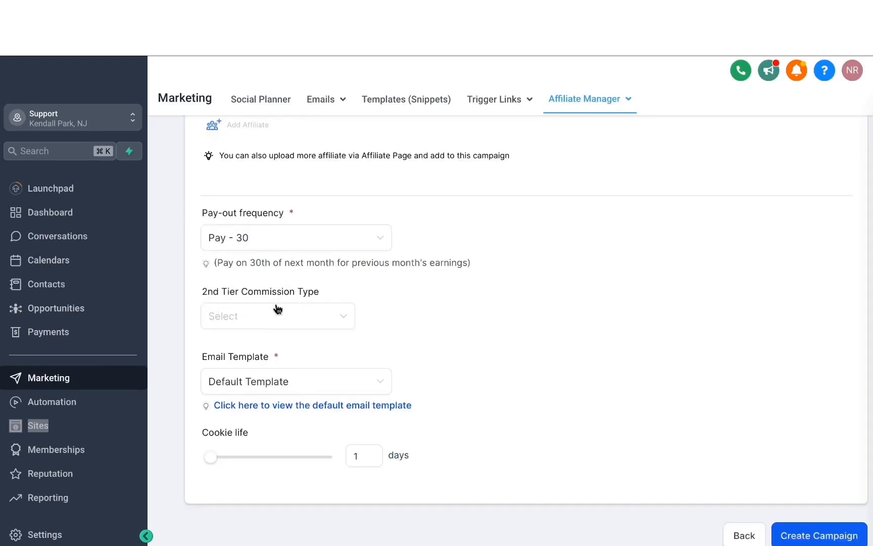
Check the 2nd Tier Commission Type without choosing one, and preview the default email template, keeping Default Template selected.
left_click(275, 307)
left_click(370, 297)
scroll(363, 341, "down", 1)
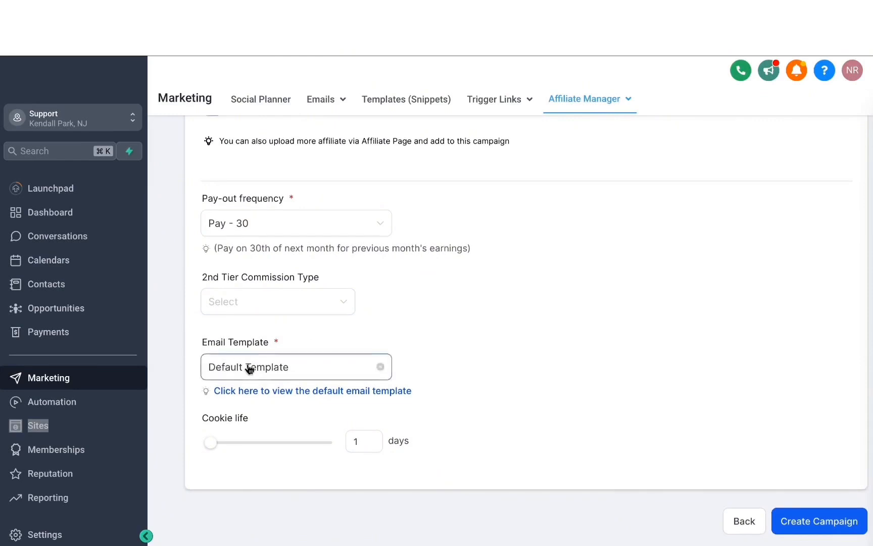
left_click(297, 394)
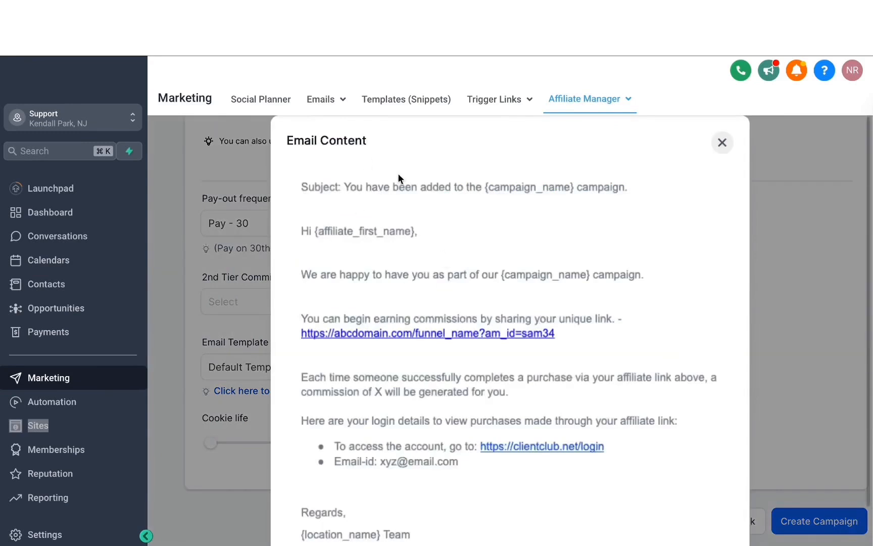
scroll(398, 172, "down", 3)
scroll(398, 173, "up", 3)
left_click(721, 144)
left_click(256, 368)
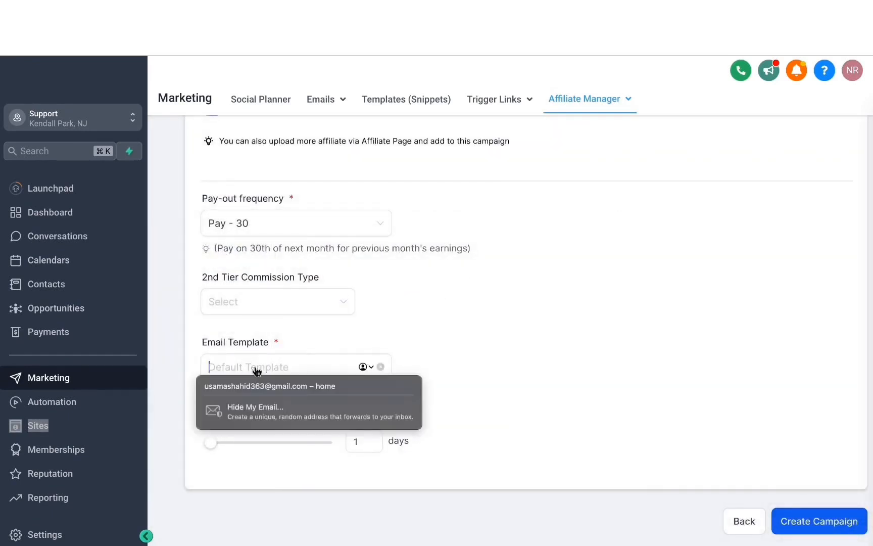
left_click(360, 308)
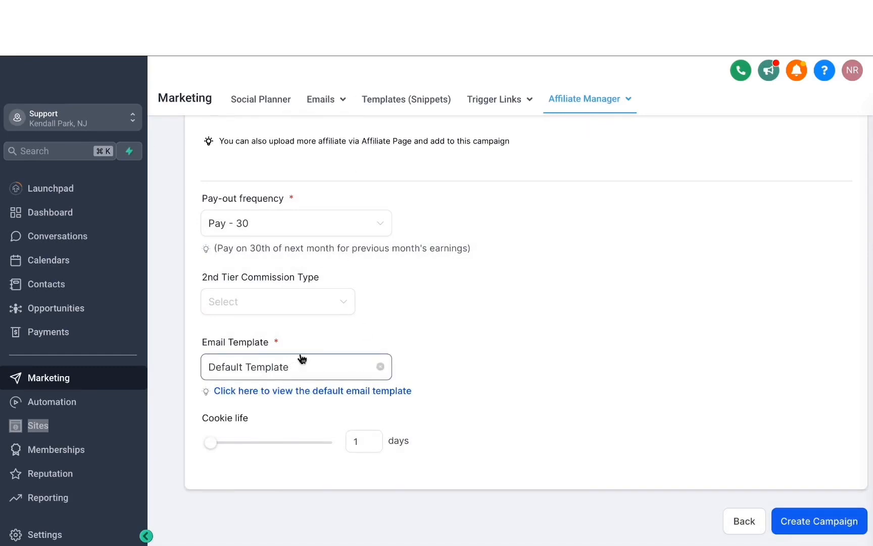
Set the affiliate campaign's cookie life to 30 days.
mouse_move(213, 447)
left_click_drag(213, 447, 244, 443)
left_click(372, 441)
double_click(371, 441)
type("30")
left_click(468, 391)
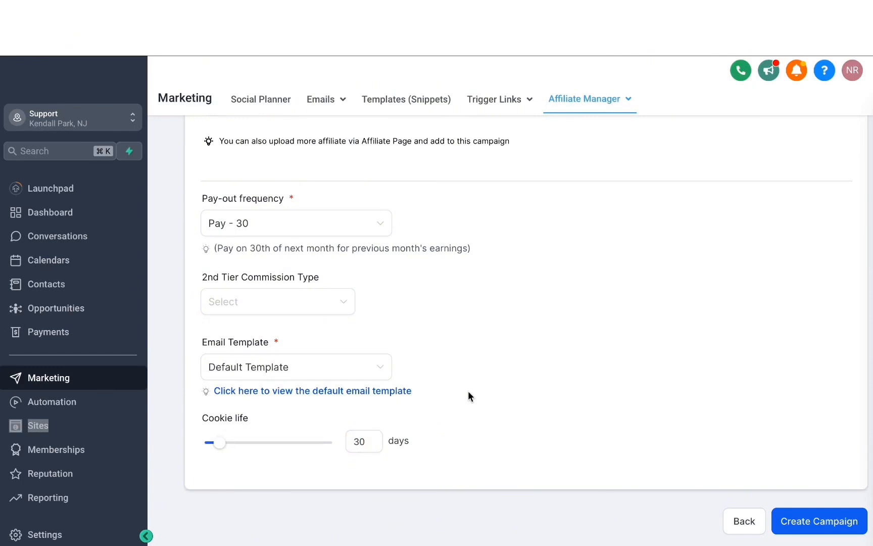
Look over the completed campaign settings and create the affiliate campaign.
double_click(564, 350)
scroll(565, 350, "up", 7)
scroll(564, 351, "down", 7)
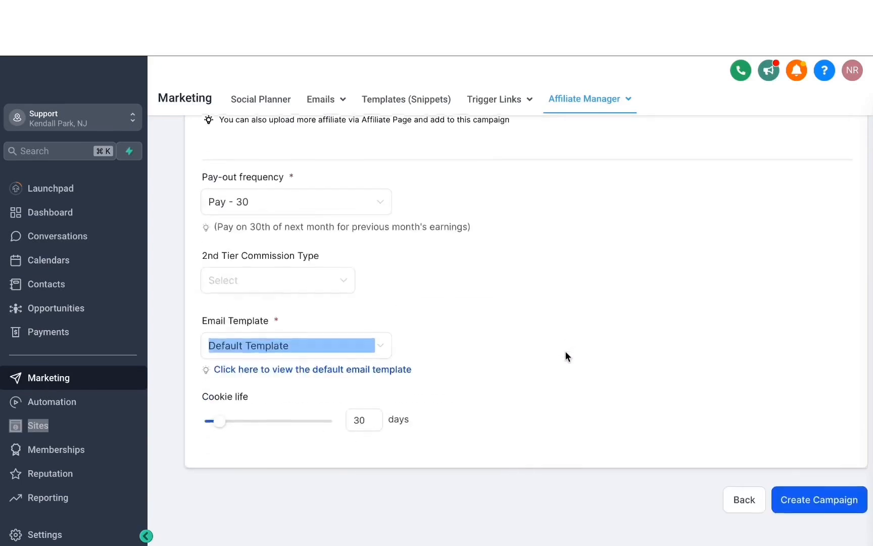
left_click(802, 520)
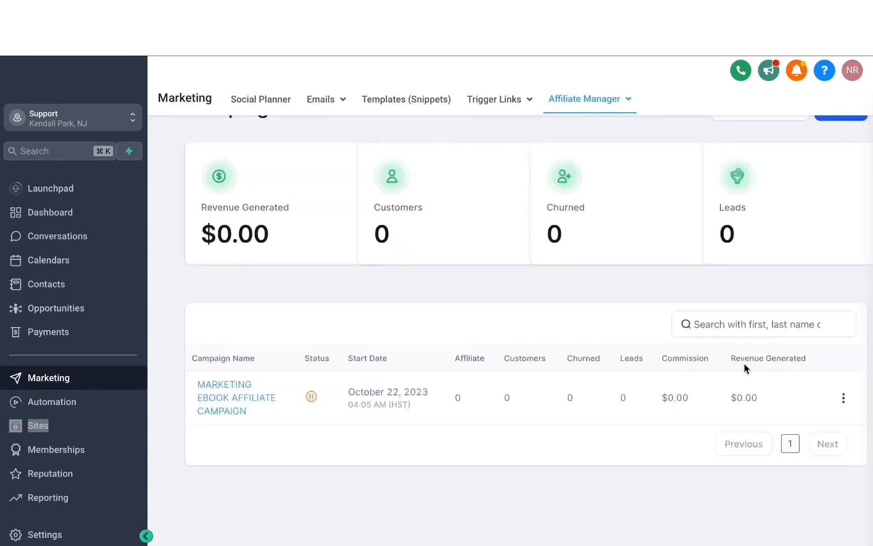
Try to activate the MARKETING EBOOK AFFILIATE CAMPAIGN from the campaign list.
scroll(744, 362, "up", 2)
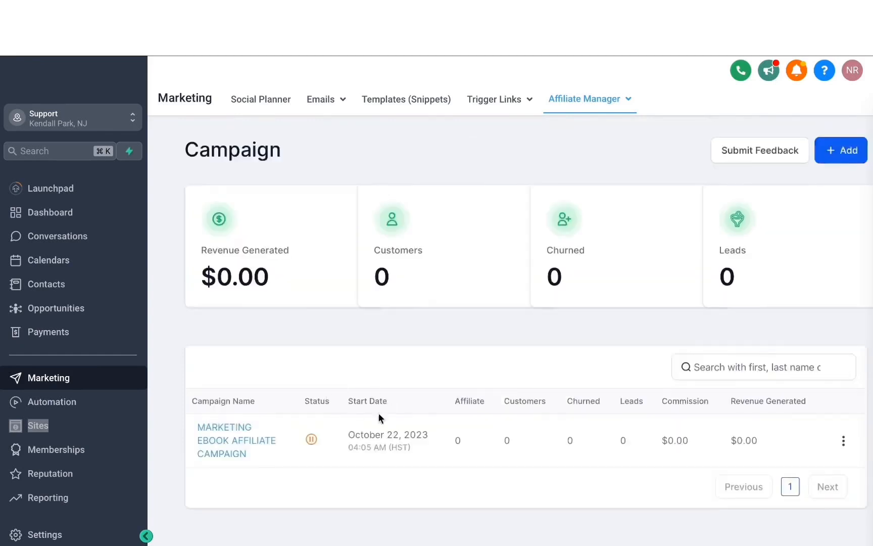
left_click(312, 440)
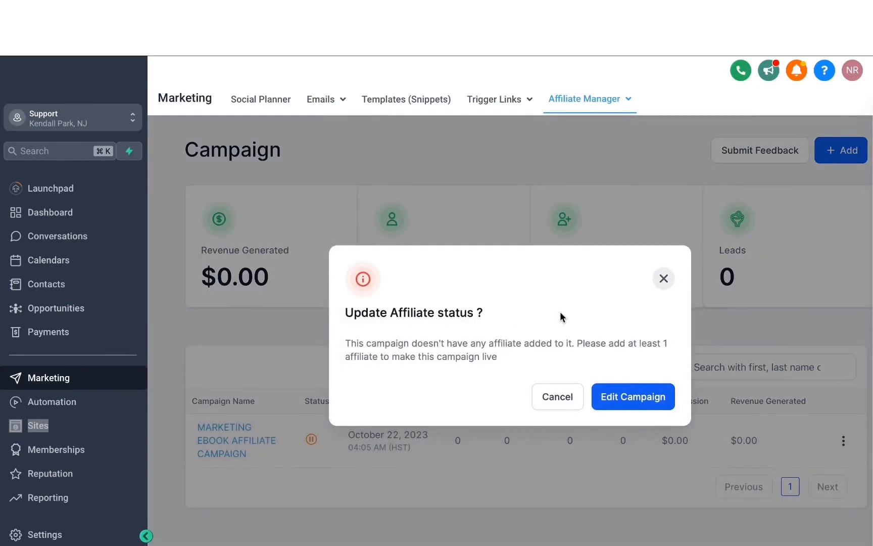
left_click(664, 278)
Import three contacts as new affiliates: the first and third on the first page and the last on the second page.
left_click(614, 100)
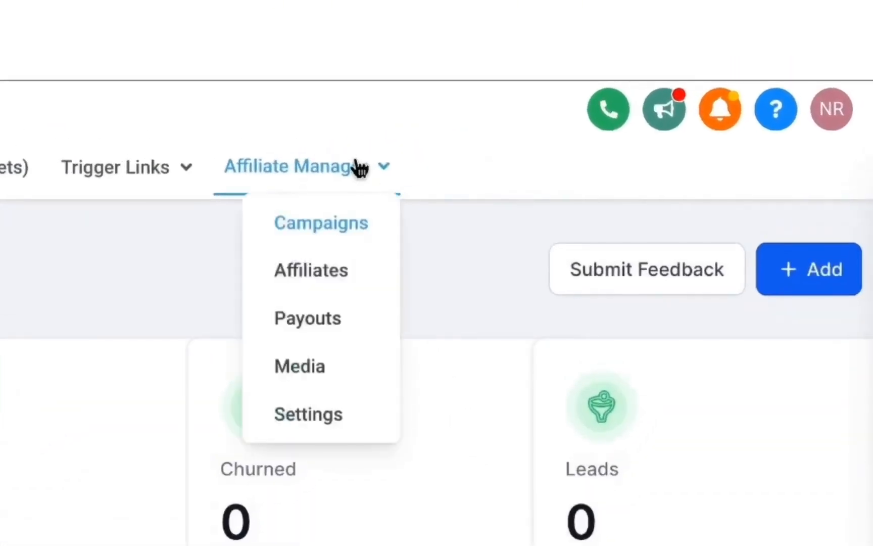
left_click(327, 278)
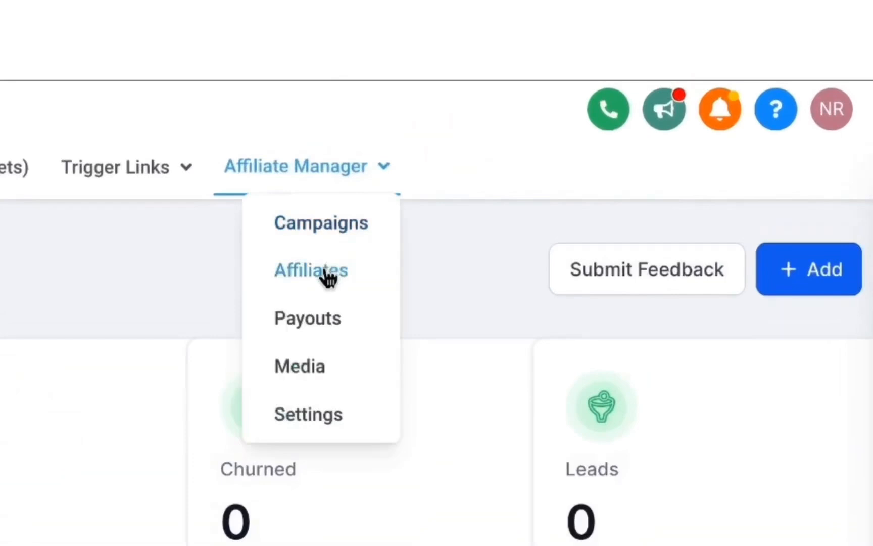
left_click(803, 284)
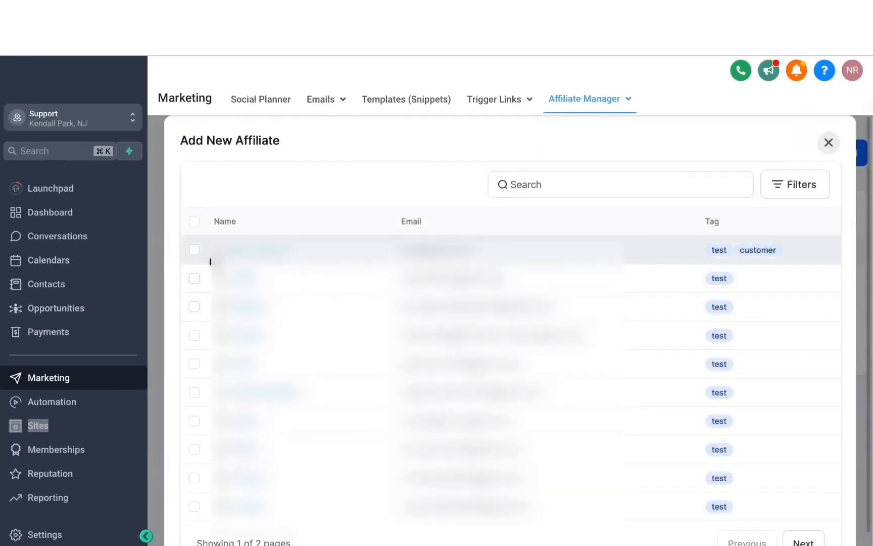
left_click(193, 249)
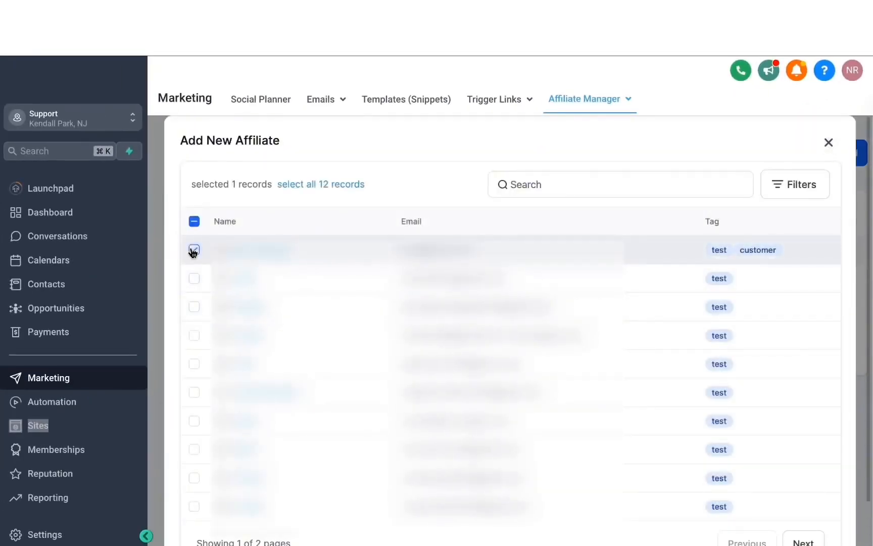
left_click(194, 306)
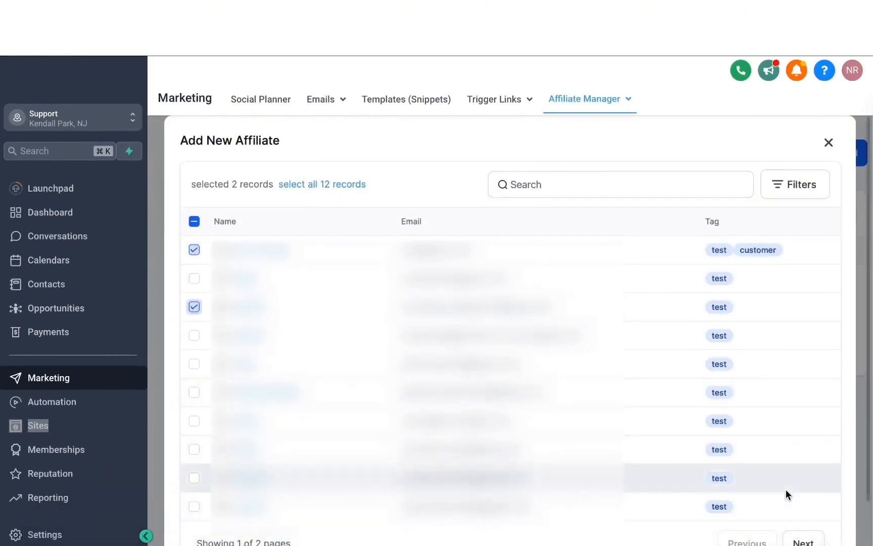
scroll(786, 490, "down", 1)
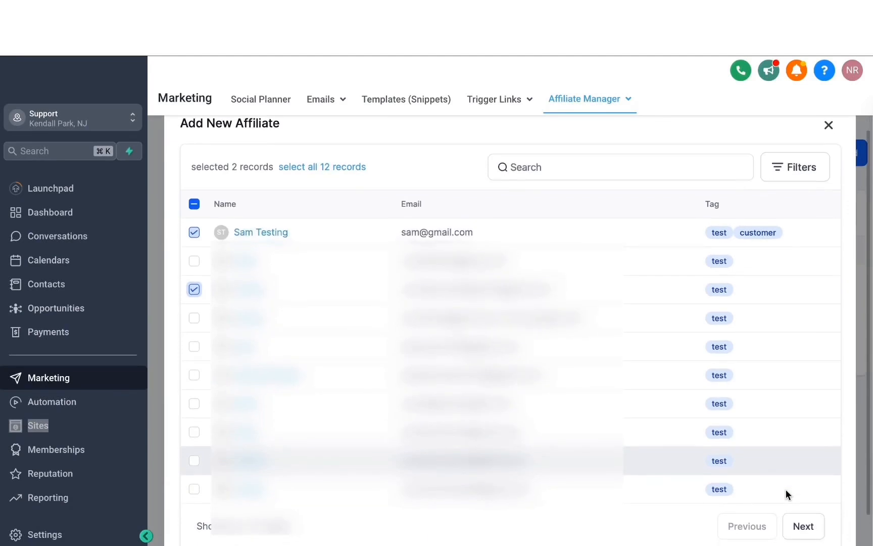
left_click(809, 526)
left_click(194, 364)
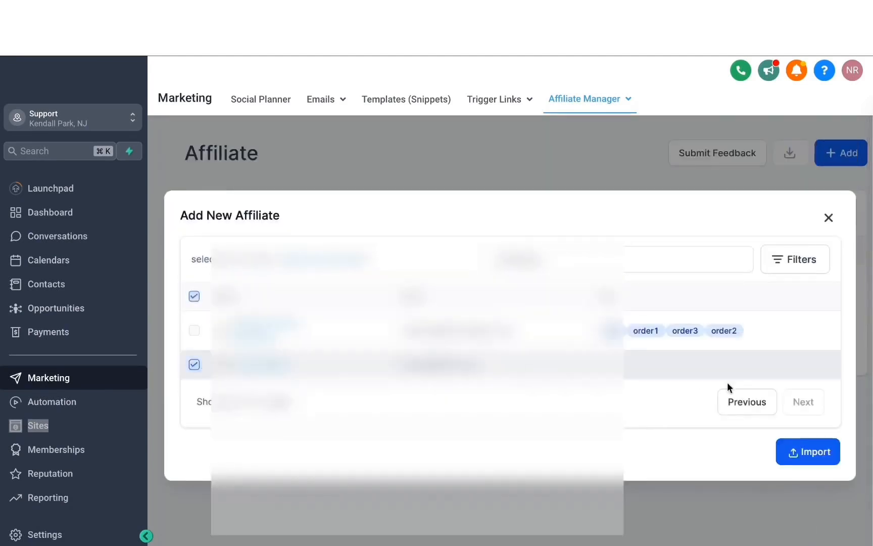
left_click(819, 458)
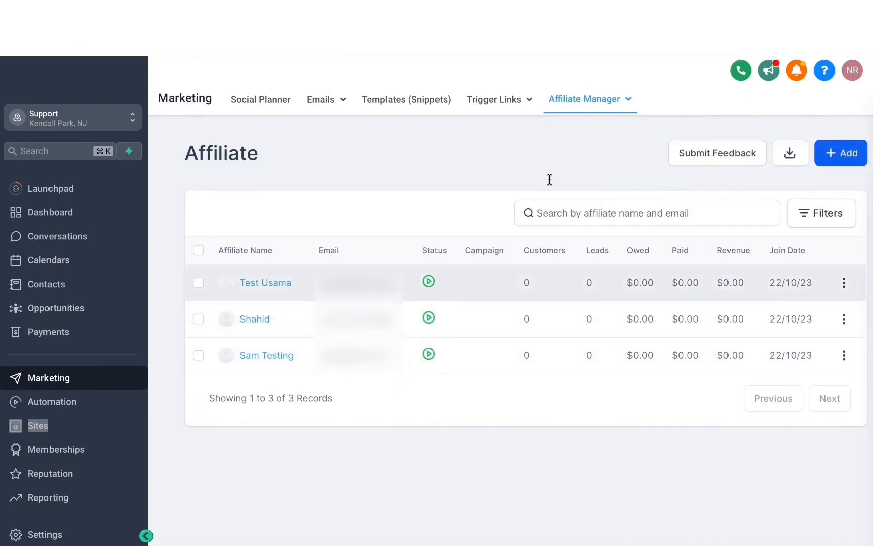
Return to the campaign list and open the MARKETING EBOOK AFFILIATE CAMPAIGN for editing.
left_click(590, 126)
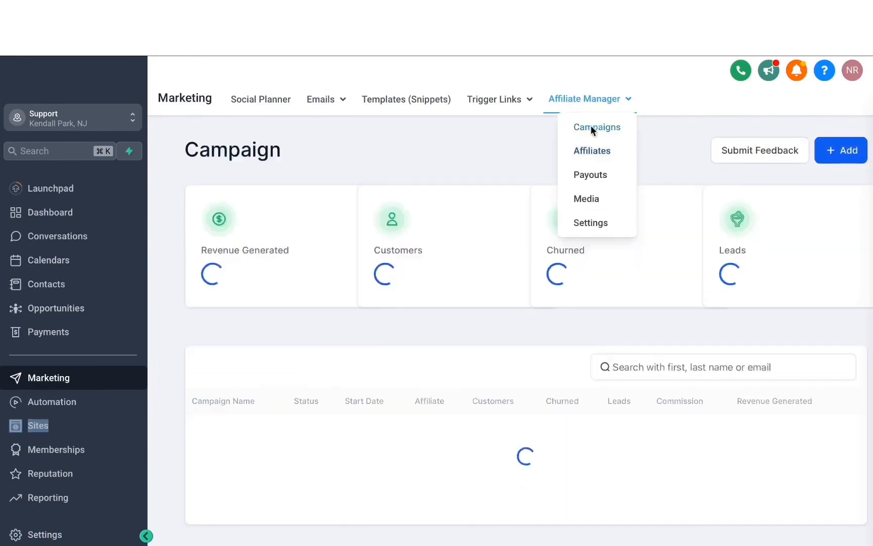
scroll(500, 297, "down", 1)
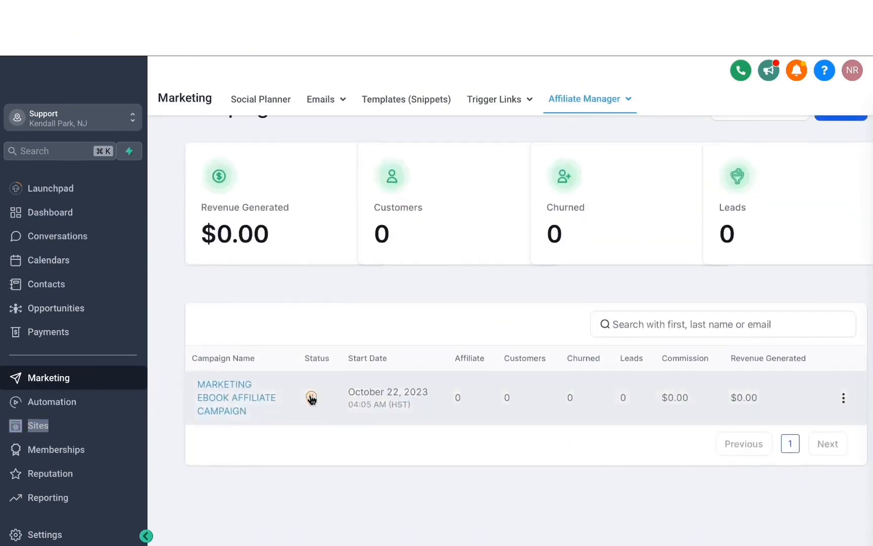
left_click(311, 396)
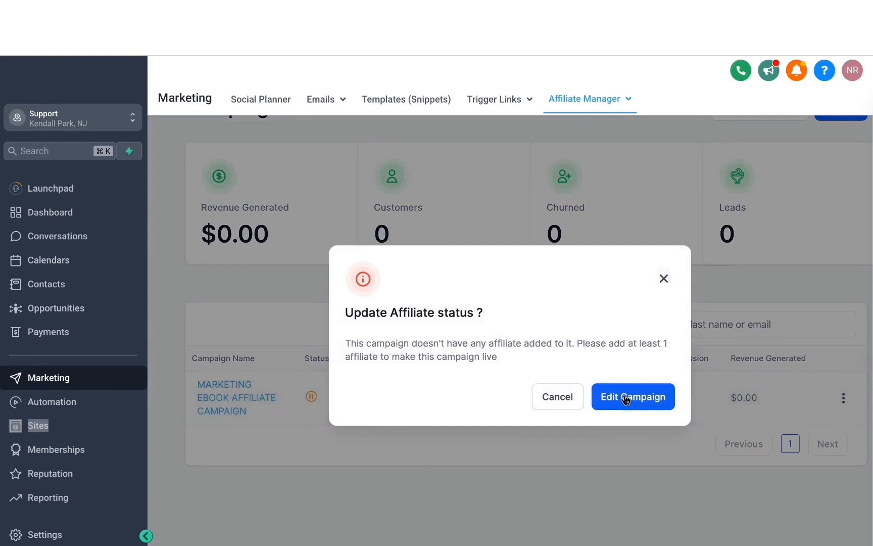
left_click(626, 397)
Add the first and third available affiliates to the campaign.
scroll(289, 364, "down", 3)
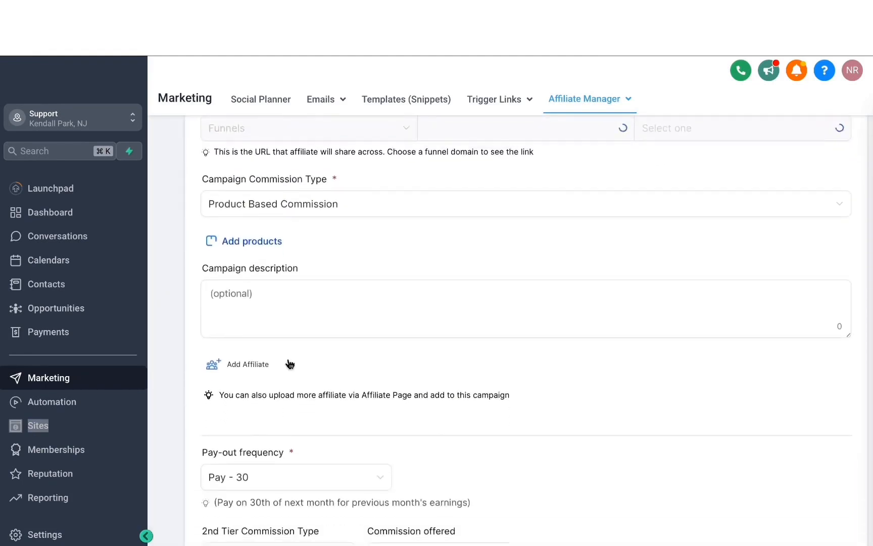
left_click(246, 364)
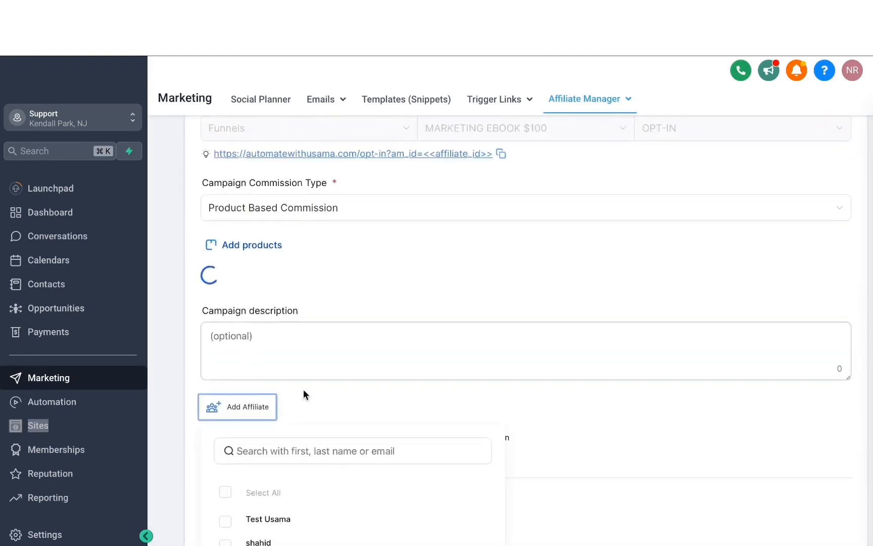
left_click(227, 468)
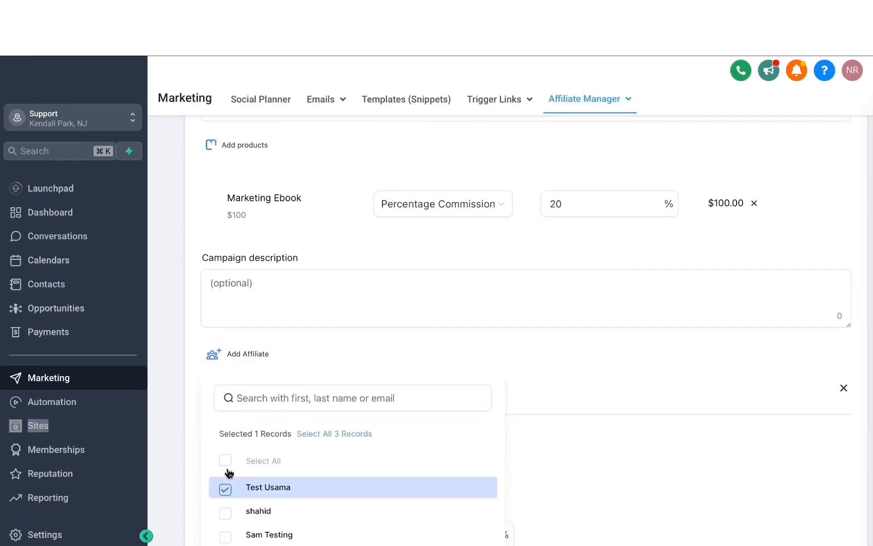
scroll(249, 495, "down", 4)
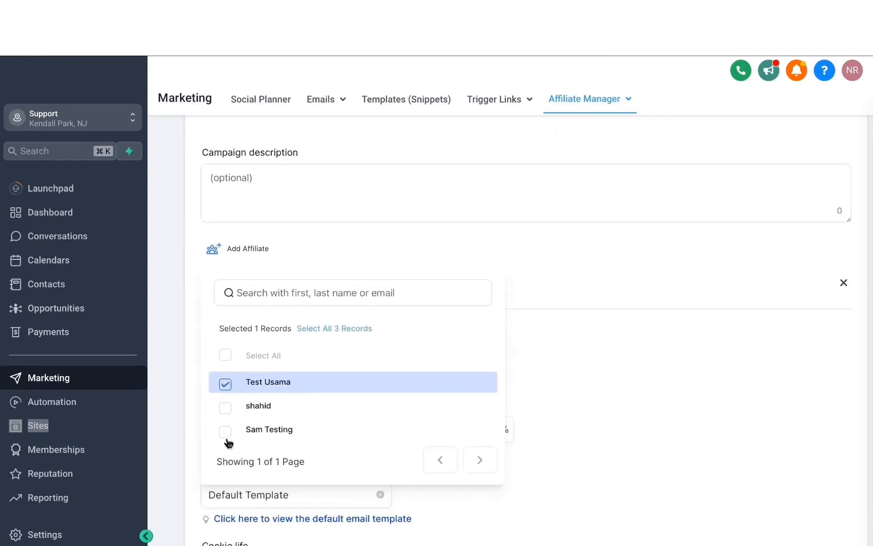
left_click(225, 433)
left_click(573, 407)
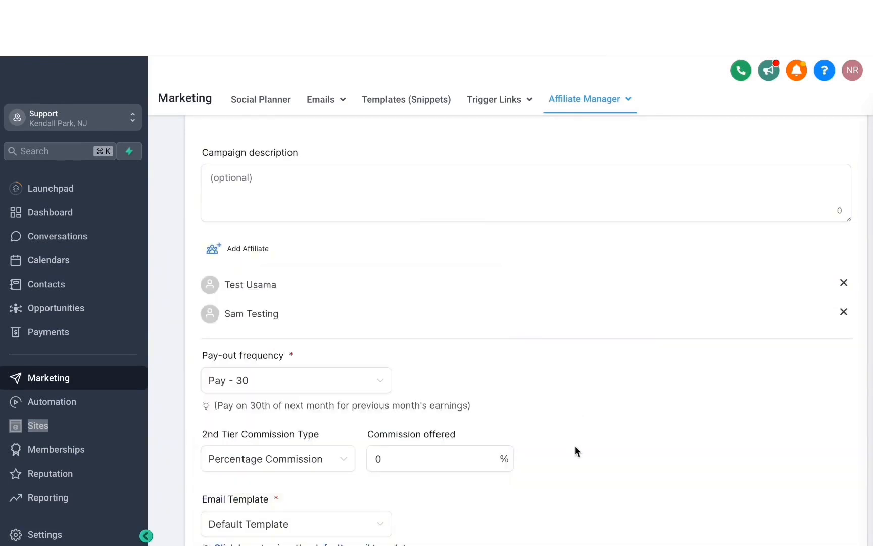
Save the campaign changes and set the campaign's status to Active.
scroll(574, 445, "down", 3)
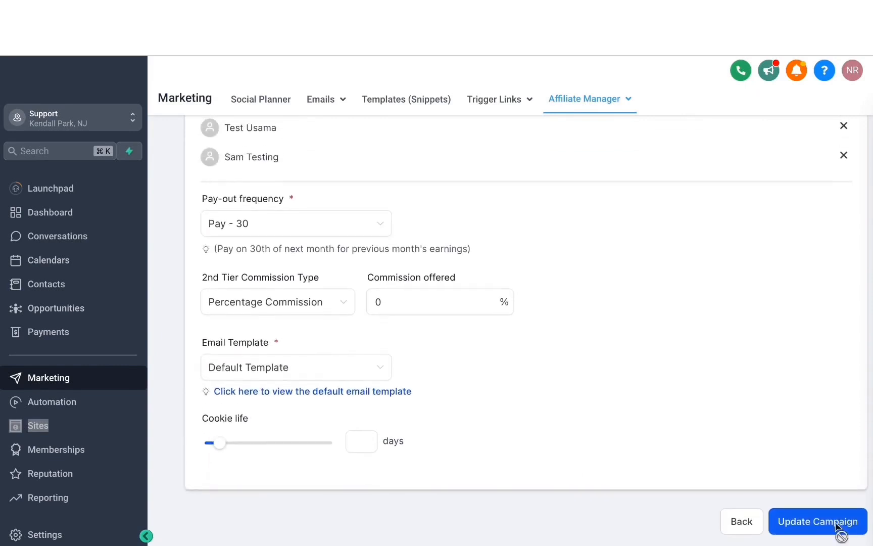
left_click(835, 524)
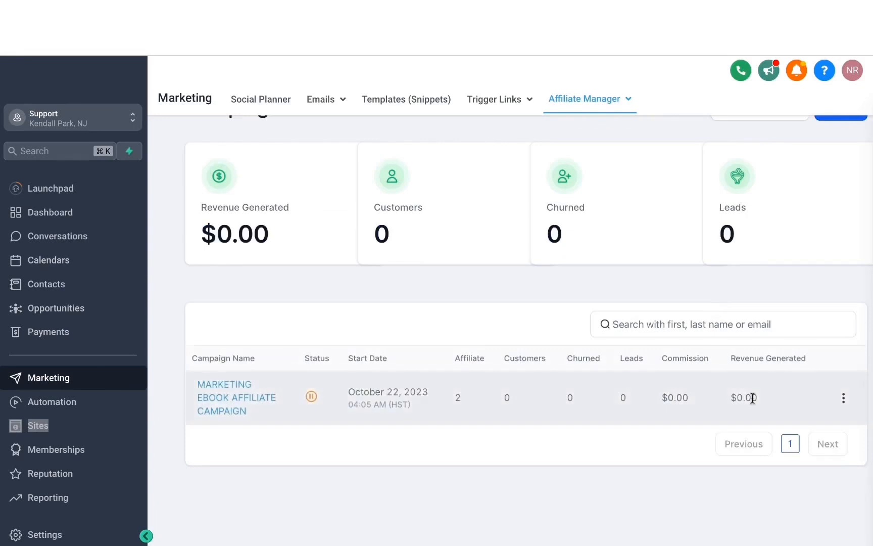
left_click(311, 396)
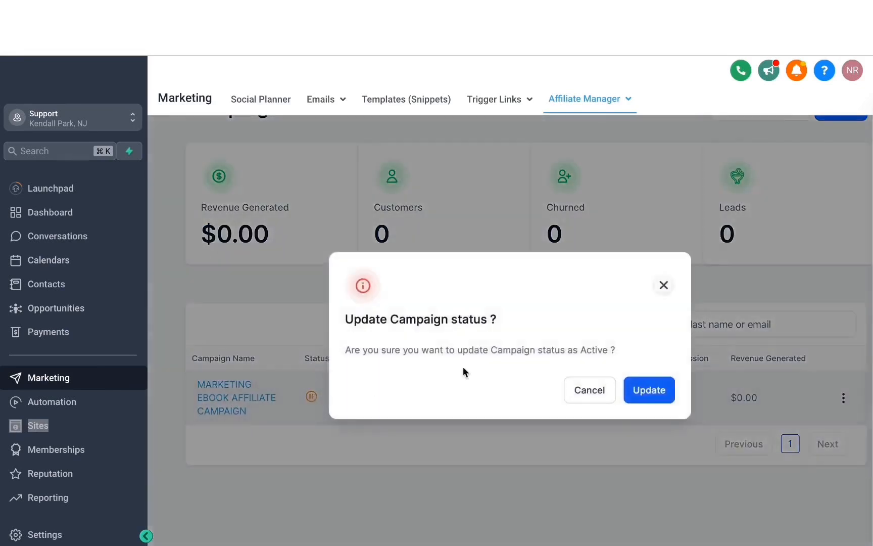
left_click(652, 384)
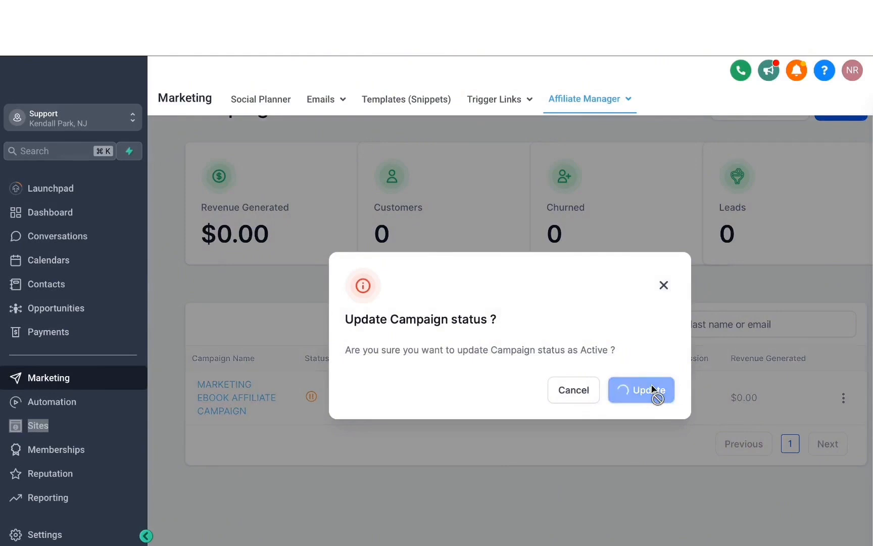
Add the Capture.PNG file from My Media to the Affiliate Manager's media for sharing with affiliates.
mouse_move(575, 103)
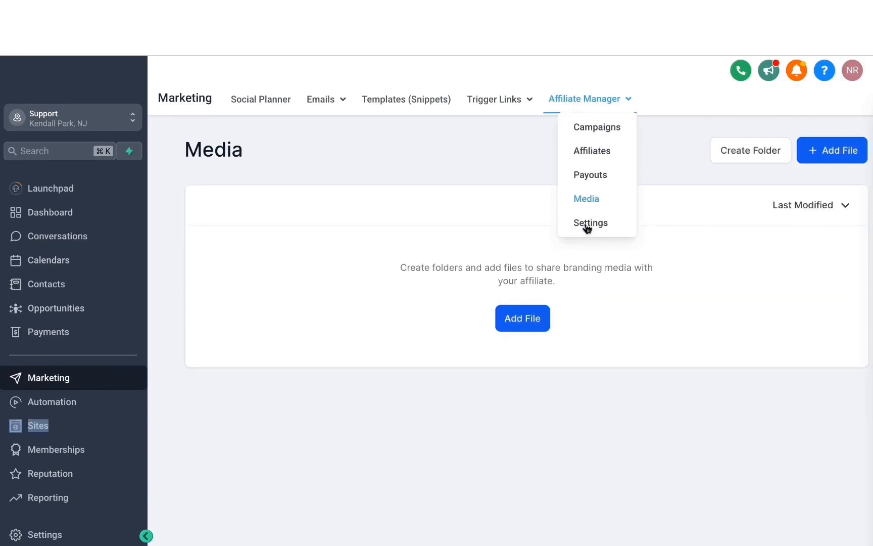
left_click(584, 202)
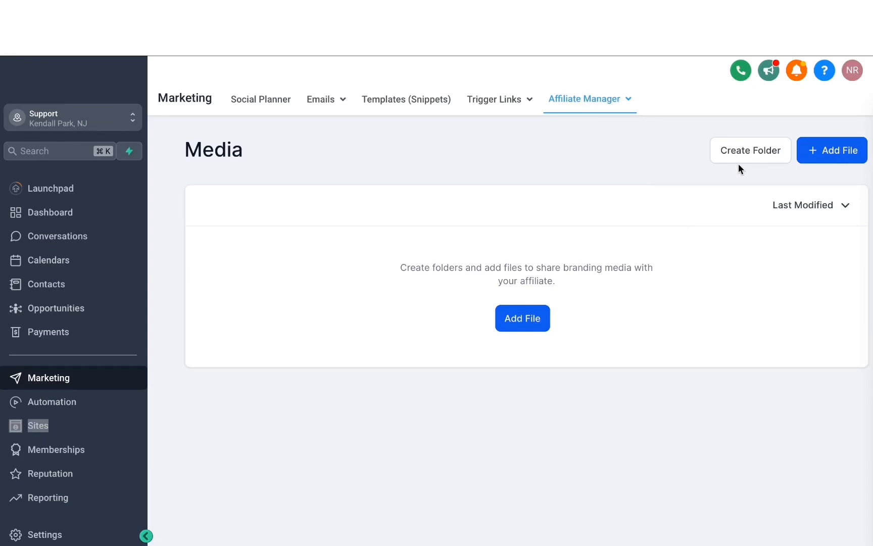
left_click(528, 317)
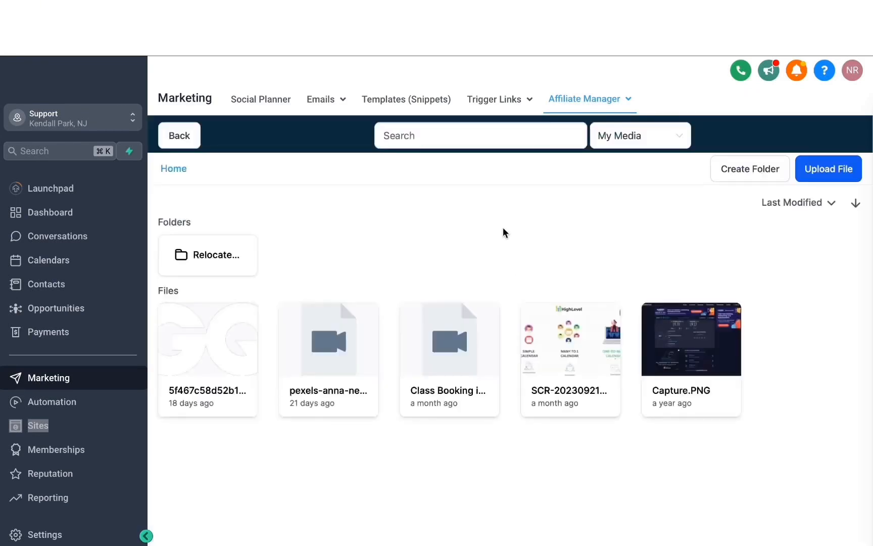
left_click(661, 363)
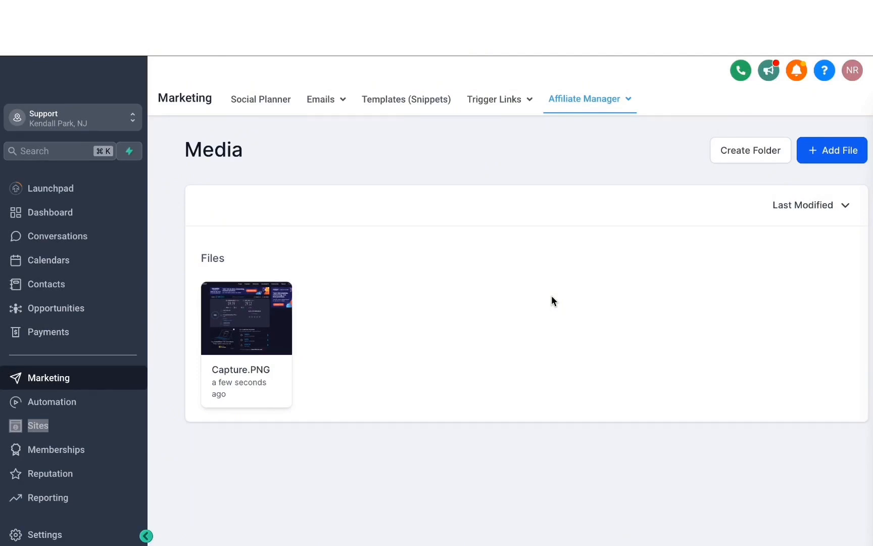
Set the Affiliate Manager's custom name for Media to AFFILIATE ASSETS and save the customization.
left_click(594, 223)
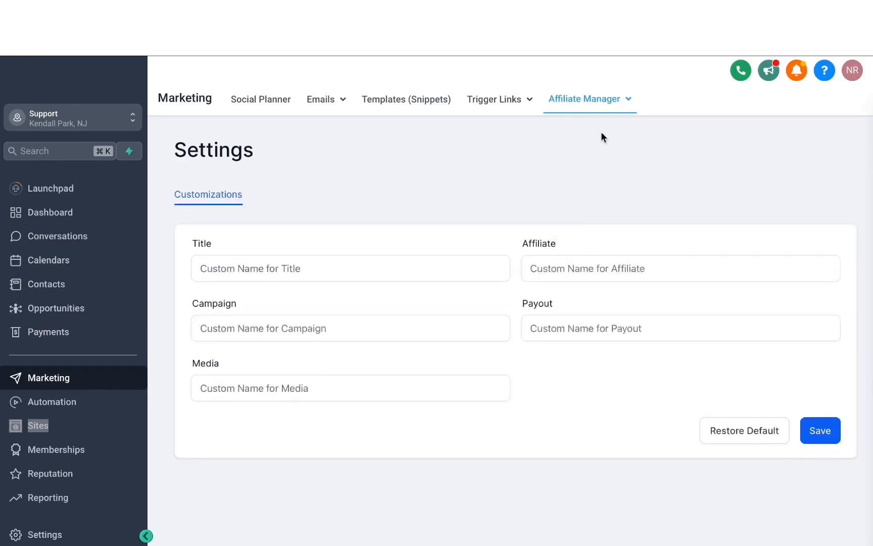
mouse_move(585, 105)
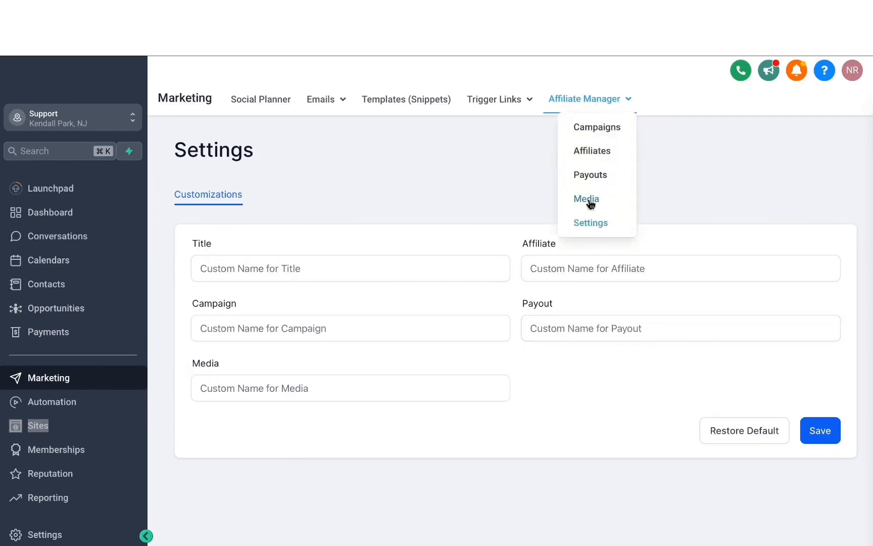
left_click(275, 390)
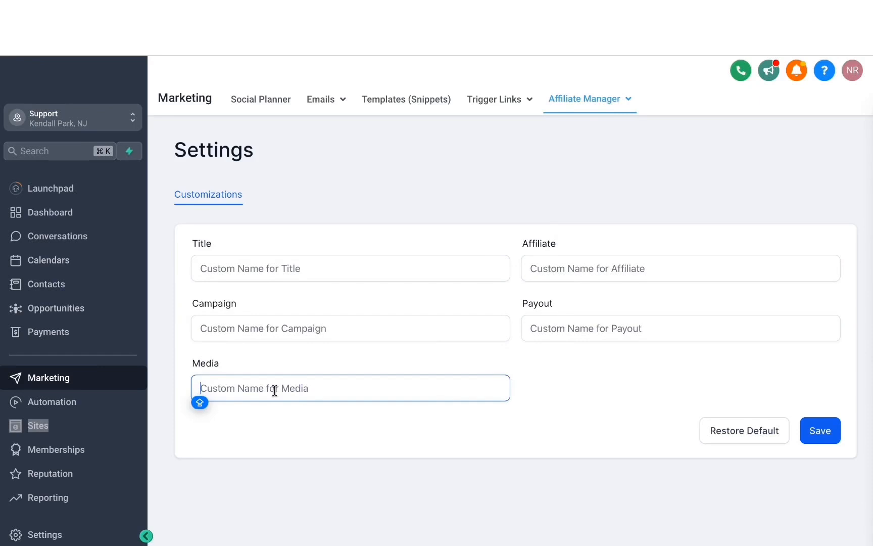
type("AFFILIATE ASSETS")
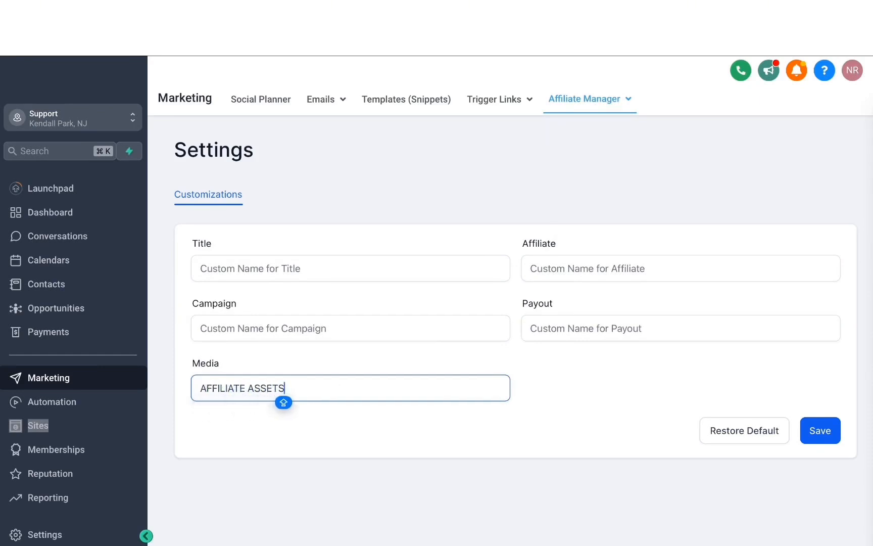
left_click(836, 422)
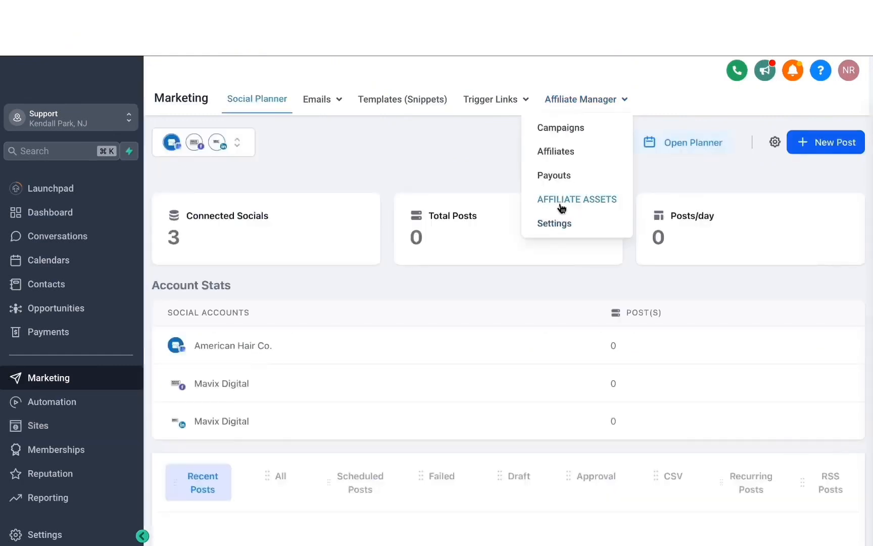
Open the AFFILIATE ASSETS page of the Affiliate Manager to check the custom name.
left_click(566, 202)
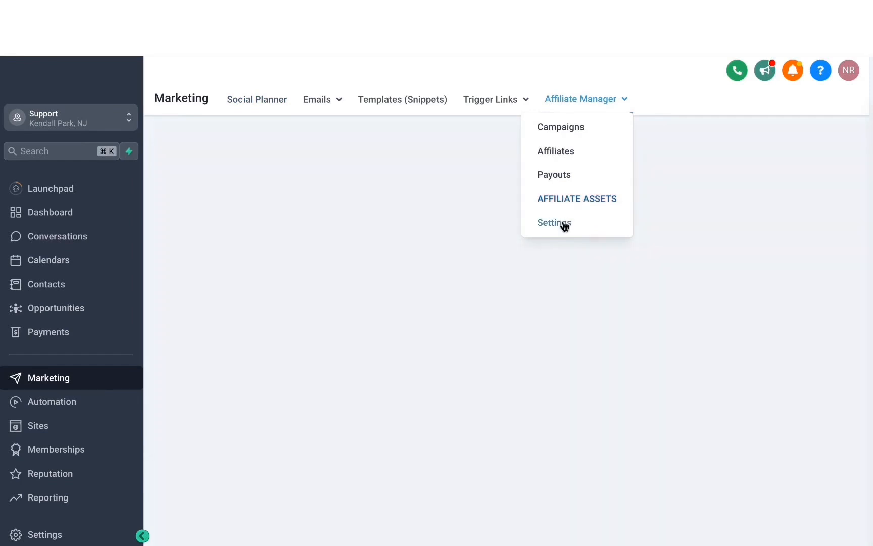
left_click(564, 223)
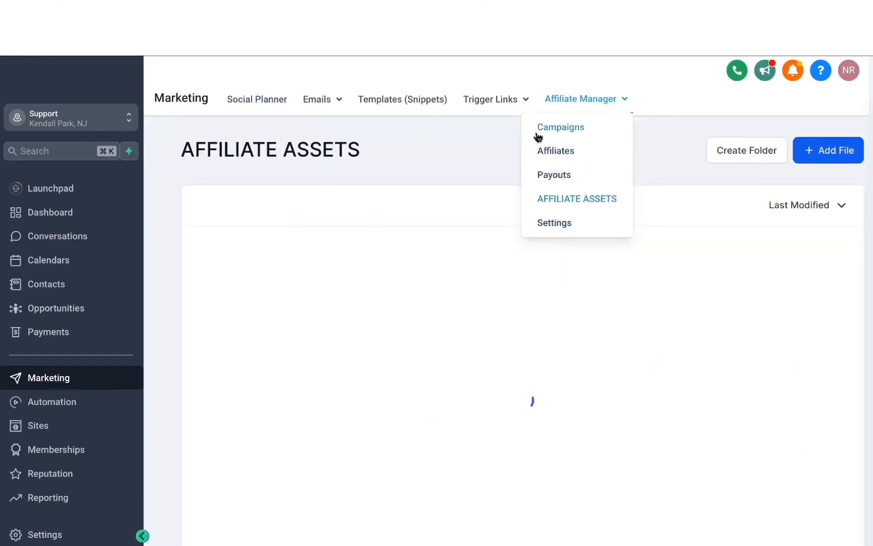